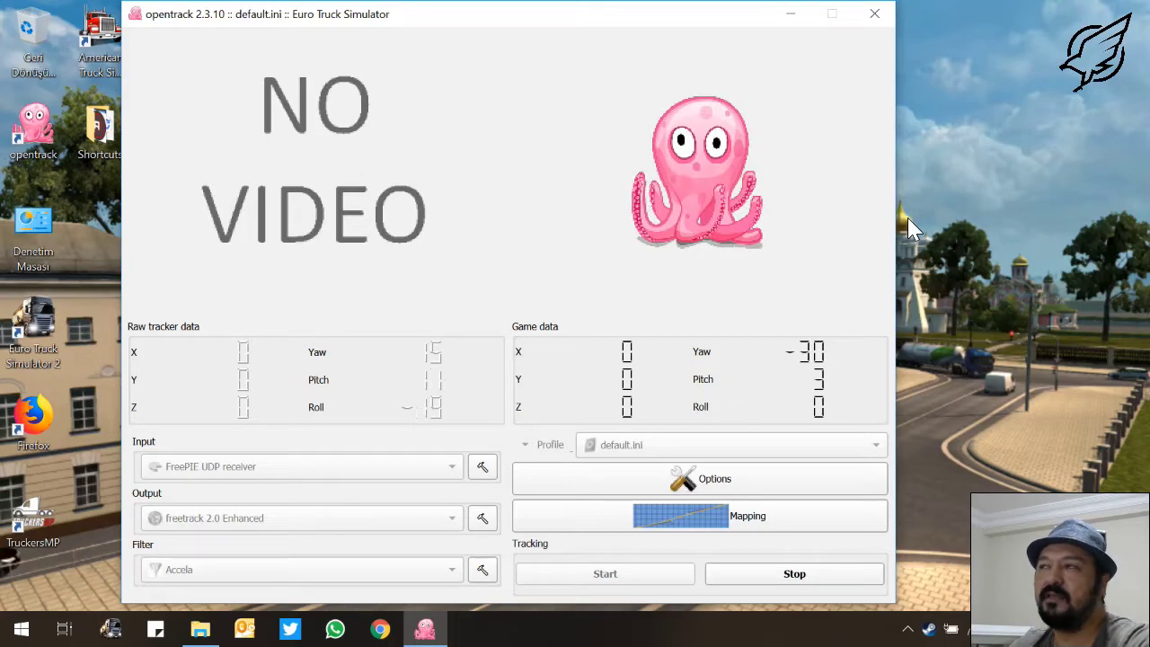
Minimize the opentrack window that is already running and launch opentrack again from the desktop
{"action": "mouse_move", "coordinate": [566, 12]}
{"action": "left_mouse_down"}
{"action": "mouse_move", "coordinate": [539, 20]}
{"action": "mouse_move", "coordinate": [578, 21]}
{"action": "left_mouse_up"}
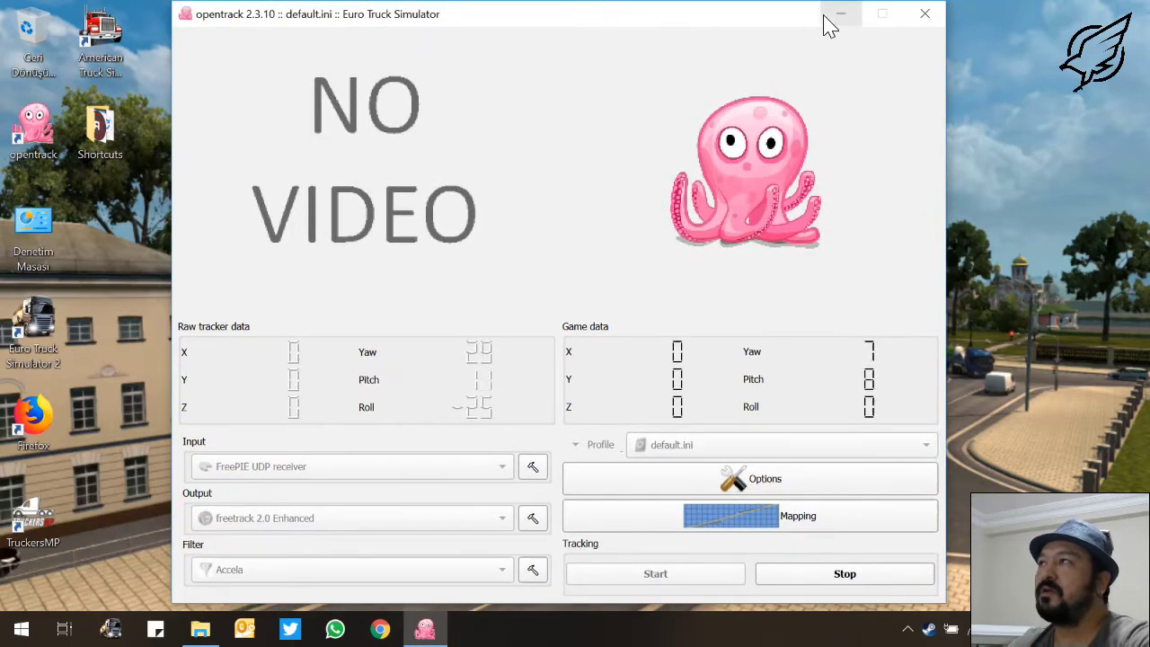
{"action": "left_click", "coordinate": [828, 16]}
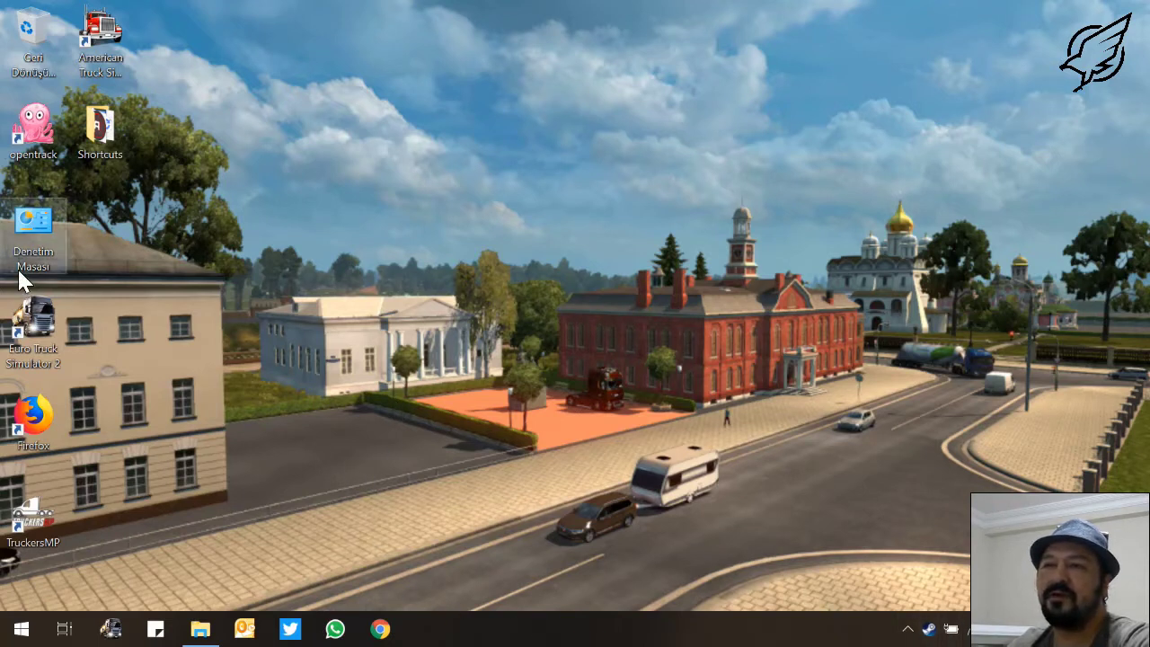
{"action": "double_click", "coordinate": [41, 122]}
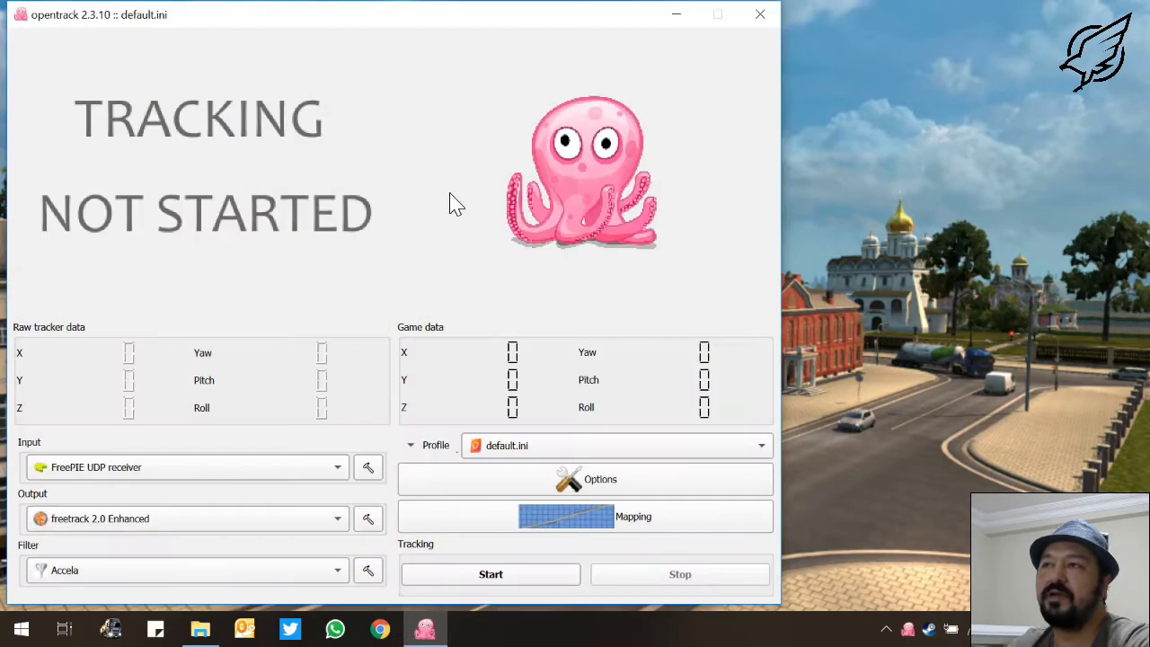
Select FreePIE UDP receiver as the tracking input and freetrack 2.0 Enhanced as the output
{"action": "left_click", "coordinate": [113, 476]}
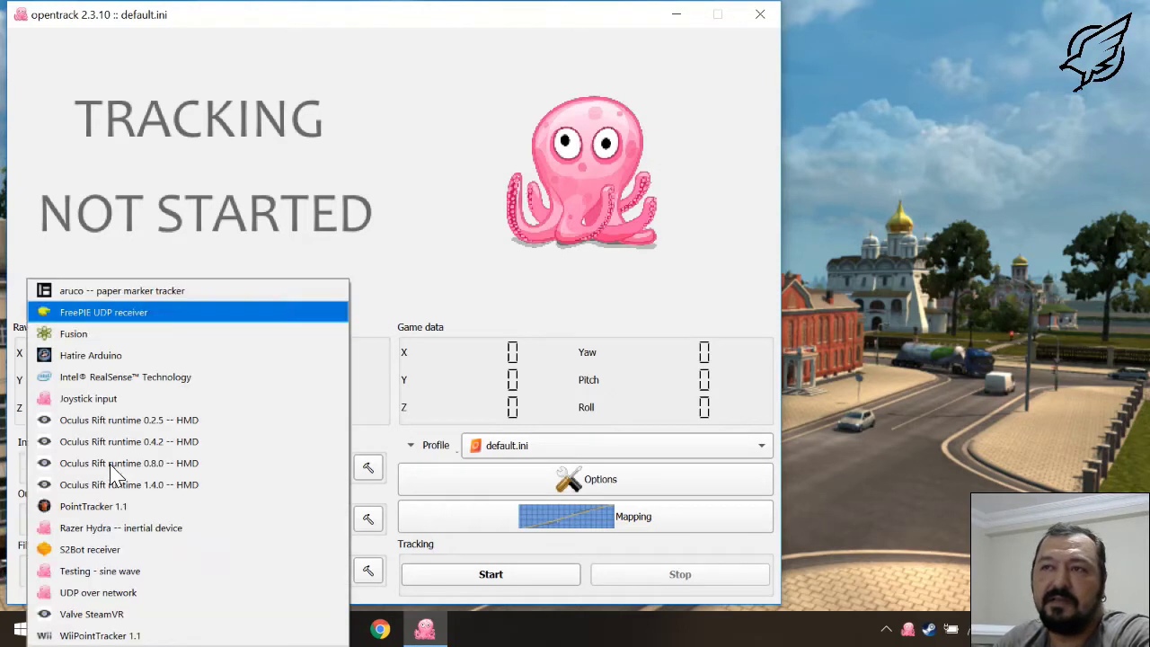
{"action": "left_click", "coordinate": [125, 314]}
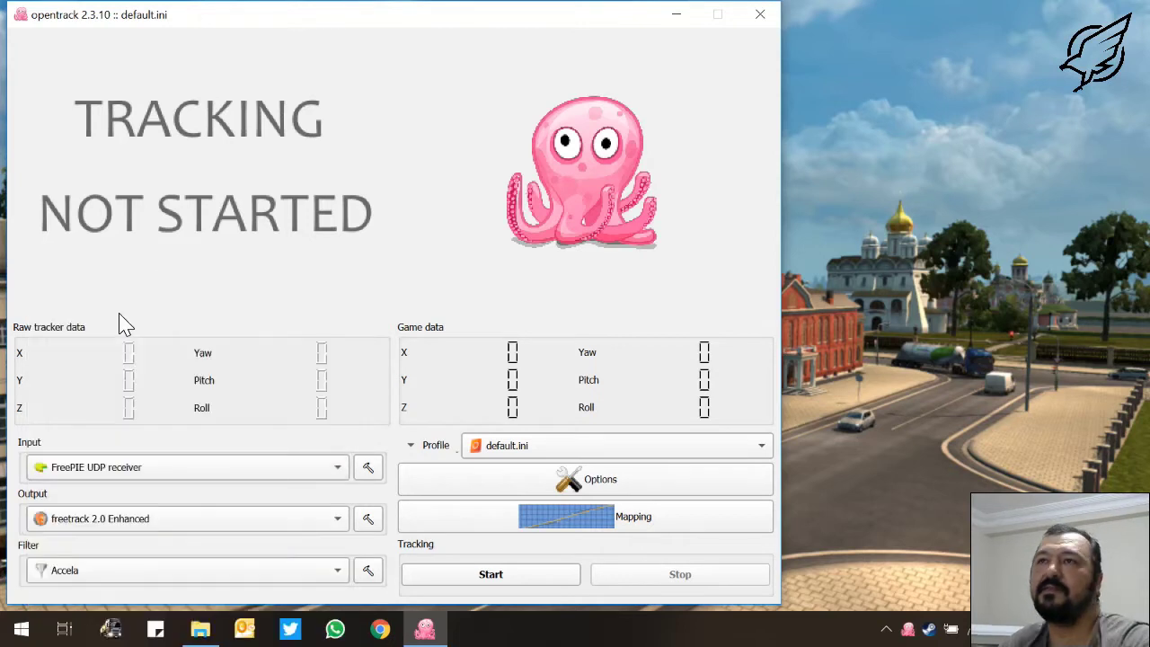
{"action": "left_click", "coordinate": [140, 522]}
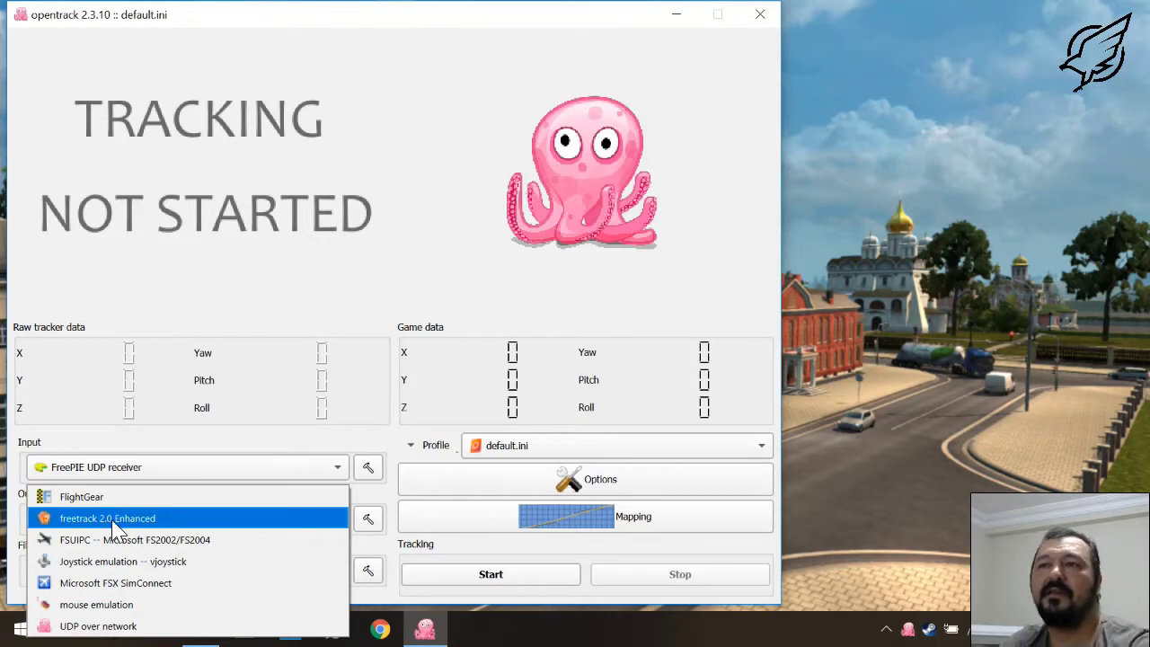
{"action": "left_click", "coordinate": [113, 525]}
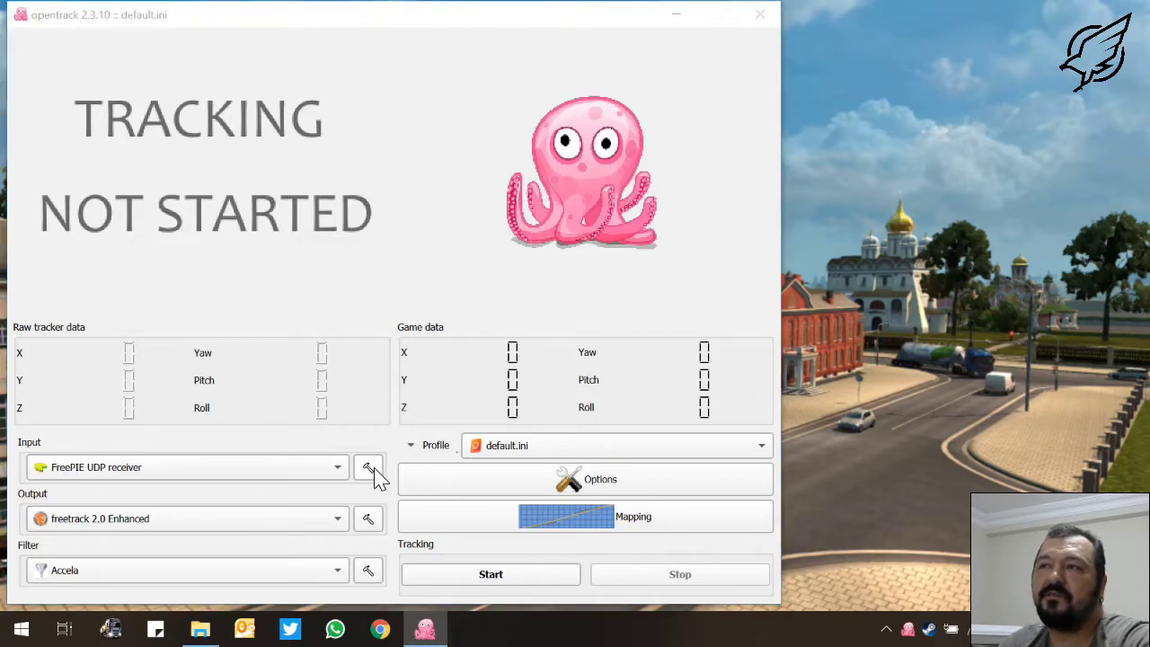
Review the UDP port, axis order and axis offsets in the FreePIE tracker settings and accept them
{"action": "left_click", "coordinate": [370, 469]}
{"action": "left_click_drag", "start_coordinate": [557, 70], "coordinate": [546, 105]}
{"action": "key", "text": "End"}
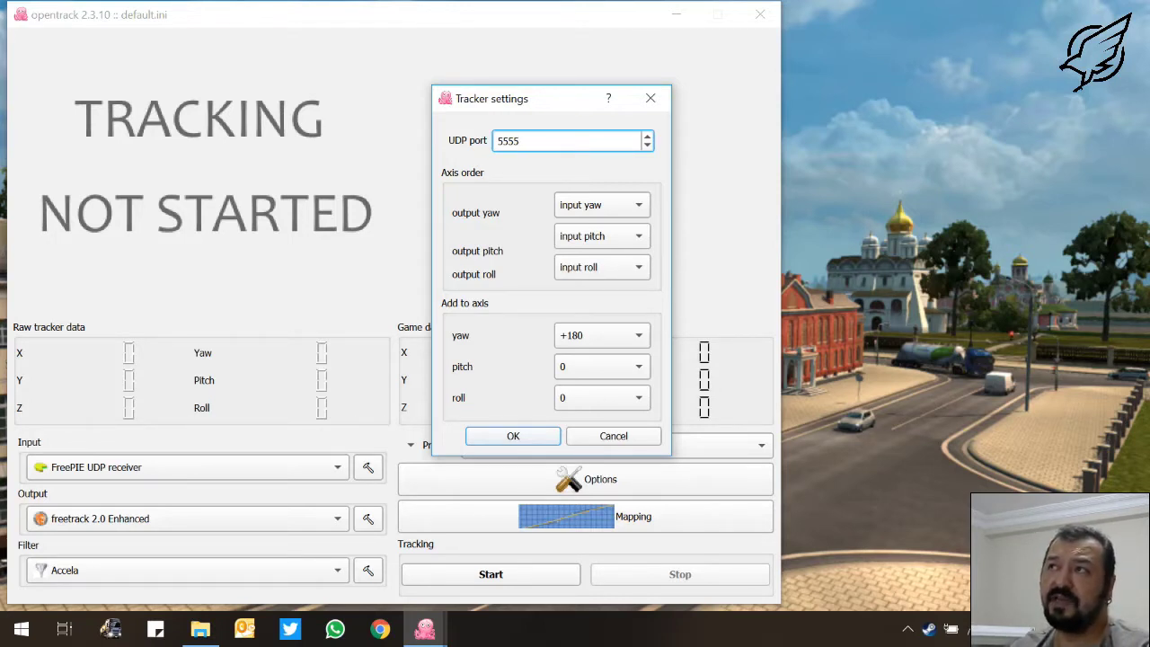
{"action": "key", "text": "ctrl+a"}
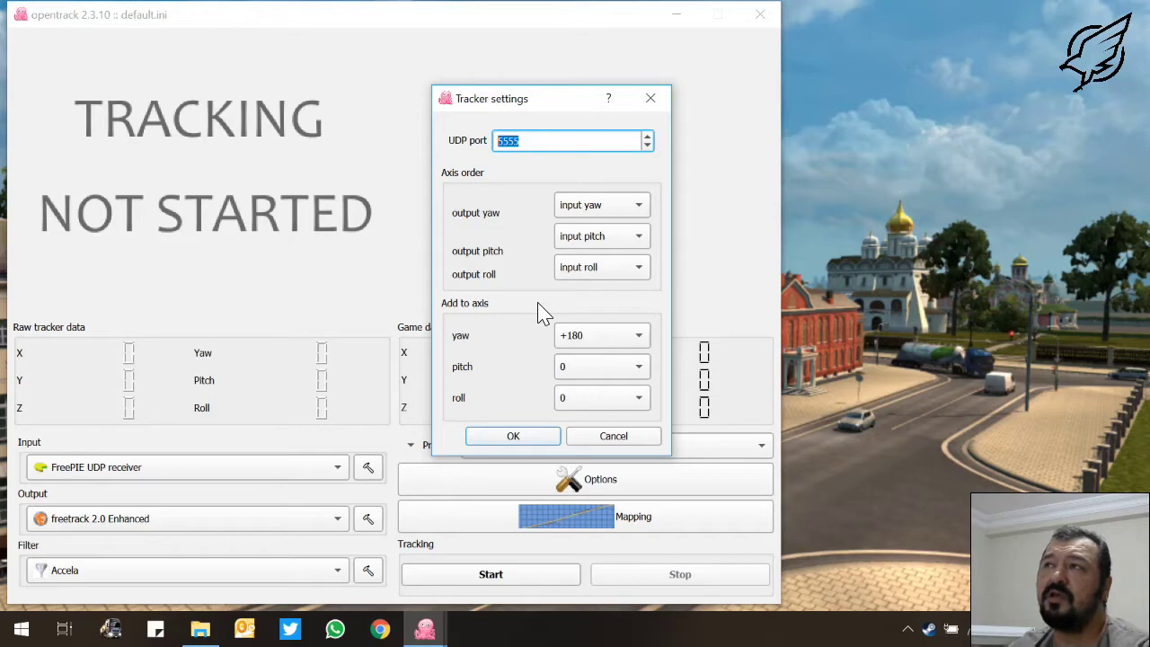
{"action": "left_click", "coordinate": [509, 434]}
Choose "Use TrackIR, hide FreeTrack" as the interface in the freetrack protocol settings
{"action": "left_click", "coordinate": [368, 520]}
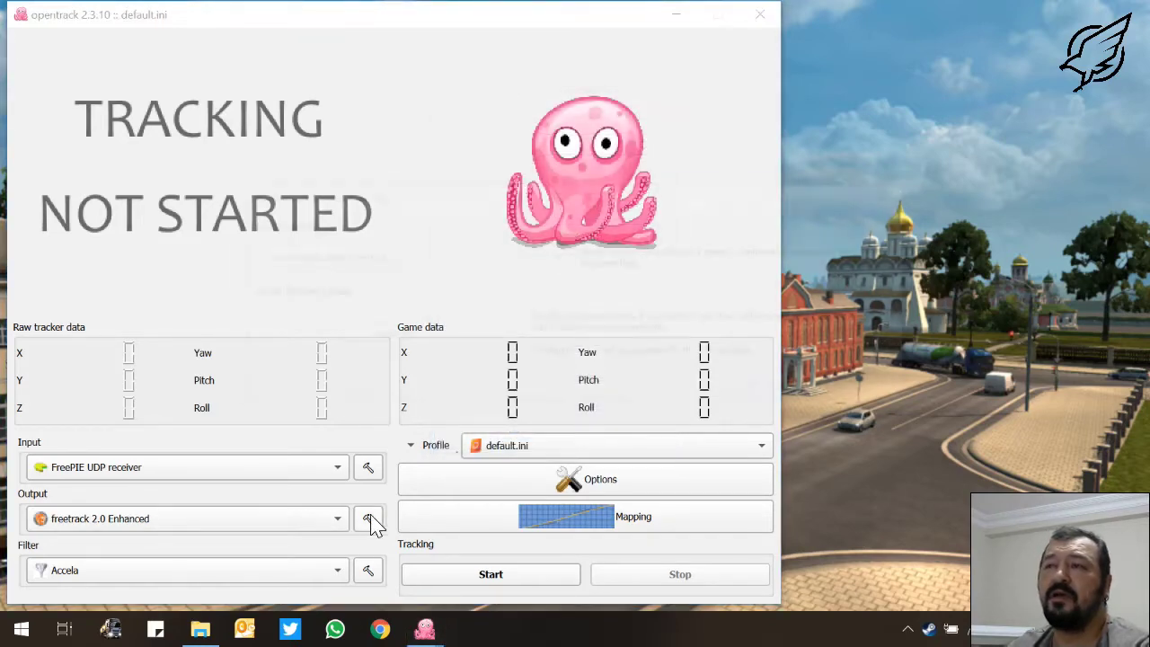
{"action": "left_click_drag", "start_coordinate": [540, 190], "coordinate": [481, 180]}
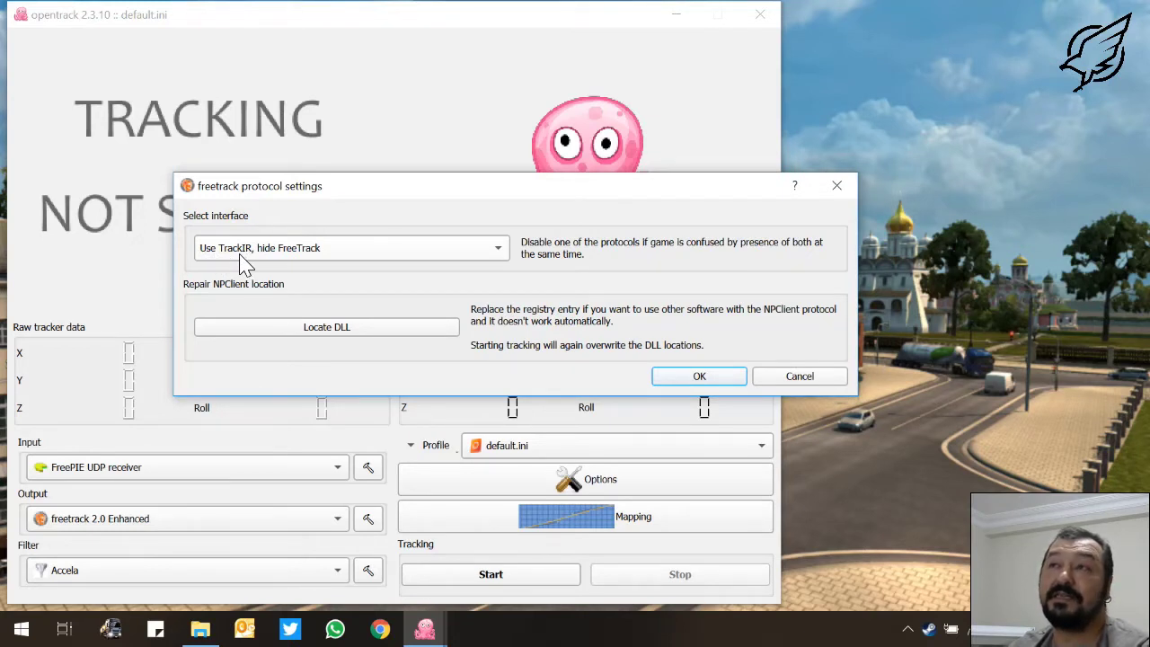
{"action": "left_click", "coordinate": [330, 257]}
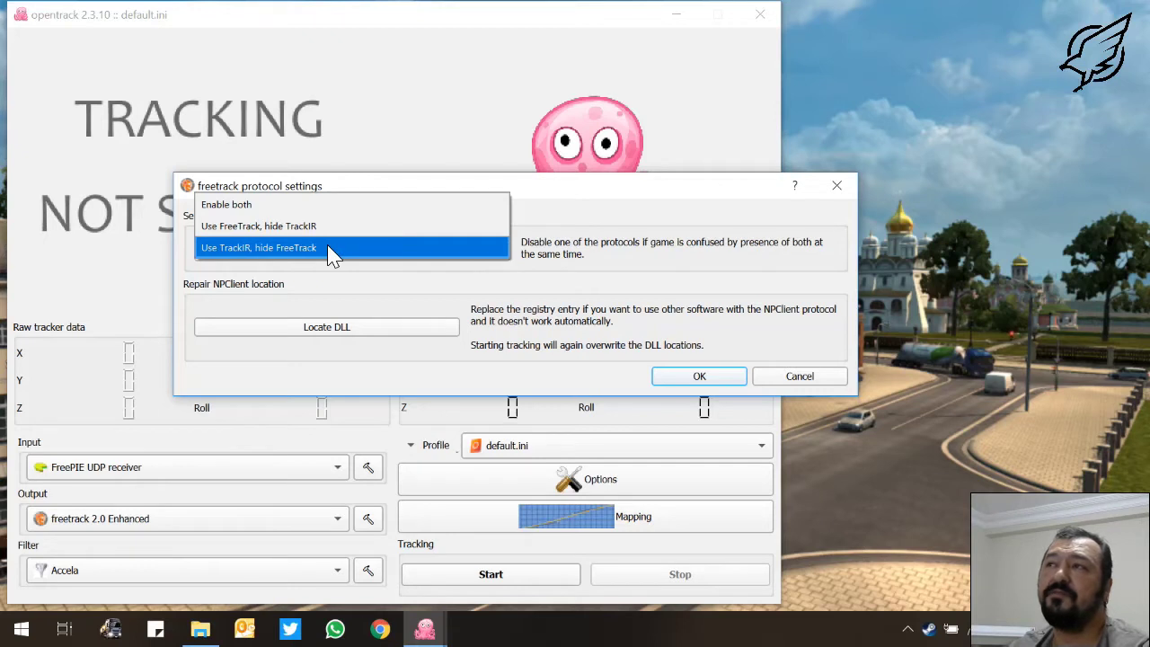
{"action": "left_click", "coordinate": [331, 254]}
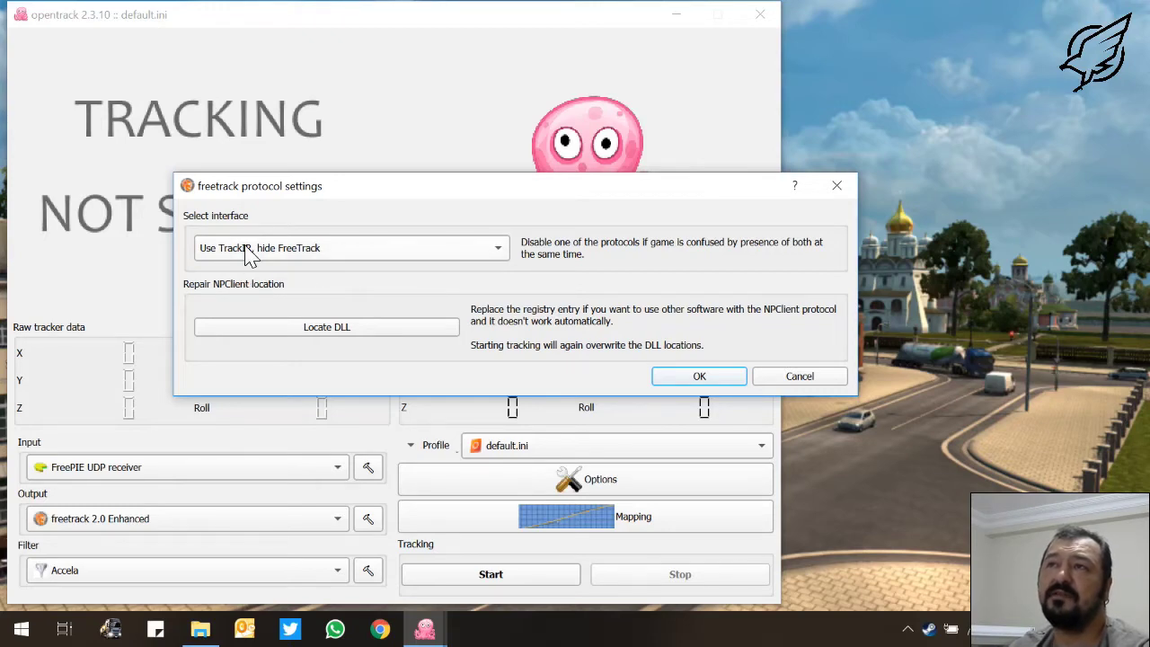
{"action": "left_click_drag", "start_coordinate": [360, 196], "coordinate": [374, 174]}
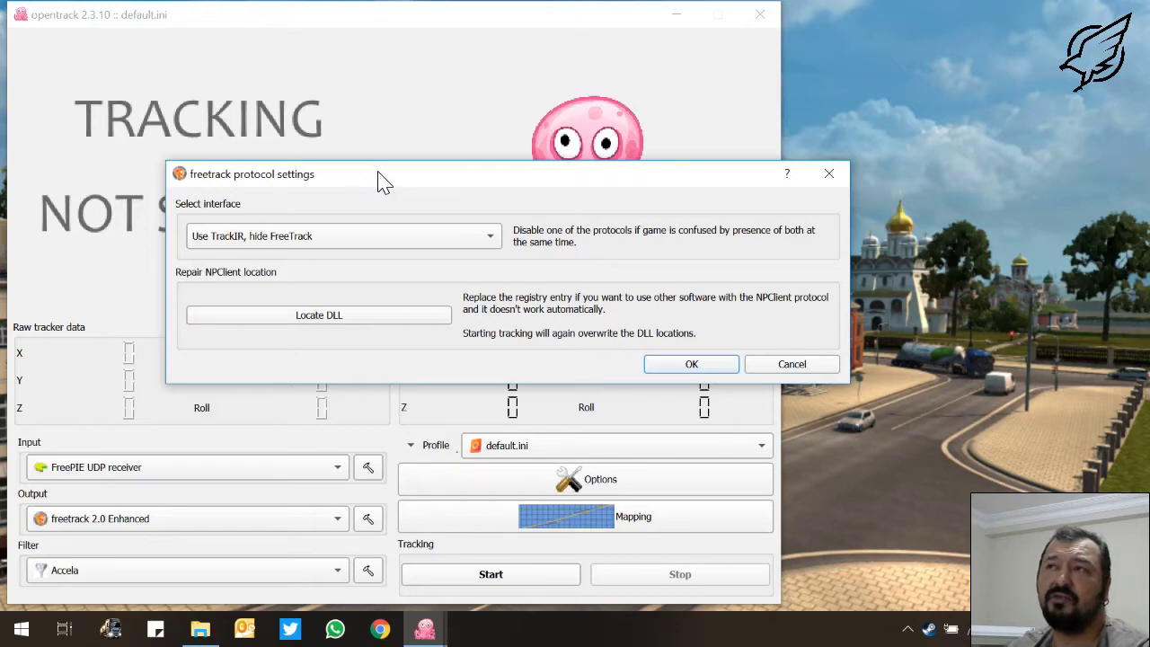
{"action": "mouse_move", "coordinate": [404, 171]}
{"action": "left_mouse_down"}
{"action": "mouse_move", "coordinate": [433, 187]}
{"action": "mouse_move", "coordinate": [355, 175]}
{"action": "mouse_move", "coordinate": [400, 175]}
{"action": "left_mouse_up"}
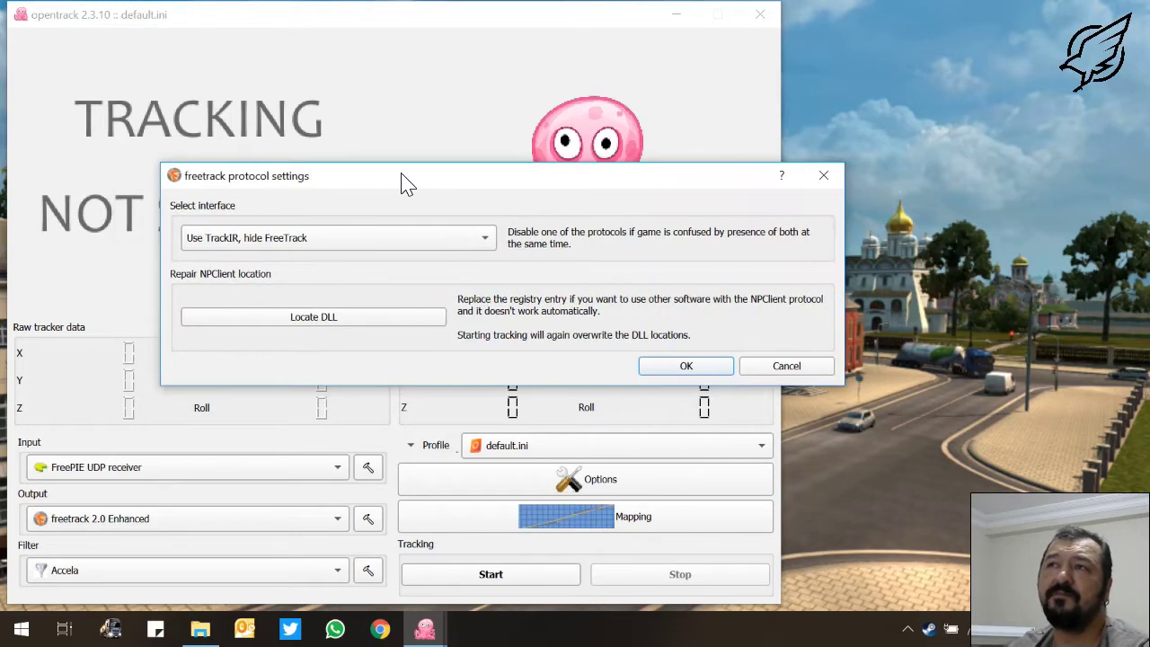
{"action": "mouse_move", "coordinate": [422, 179]}
{"action": "left_mouse_down"}
{"action": "mouse_move", "coordinate": [475, 195]}
{"action": "mouse_move", "coordinate": [467, 226]}
{"action": "mouse_move", "coordinate": [482, 230]}
{"action": "mouse_move", "coordinate": [462, 182]}
{"action": "mouse_move", "coordinate": [424, 177]}
{"action": "left_mouse_up"}
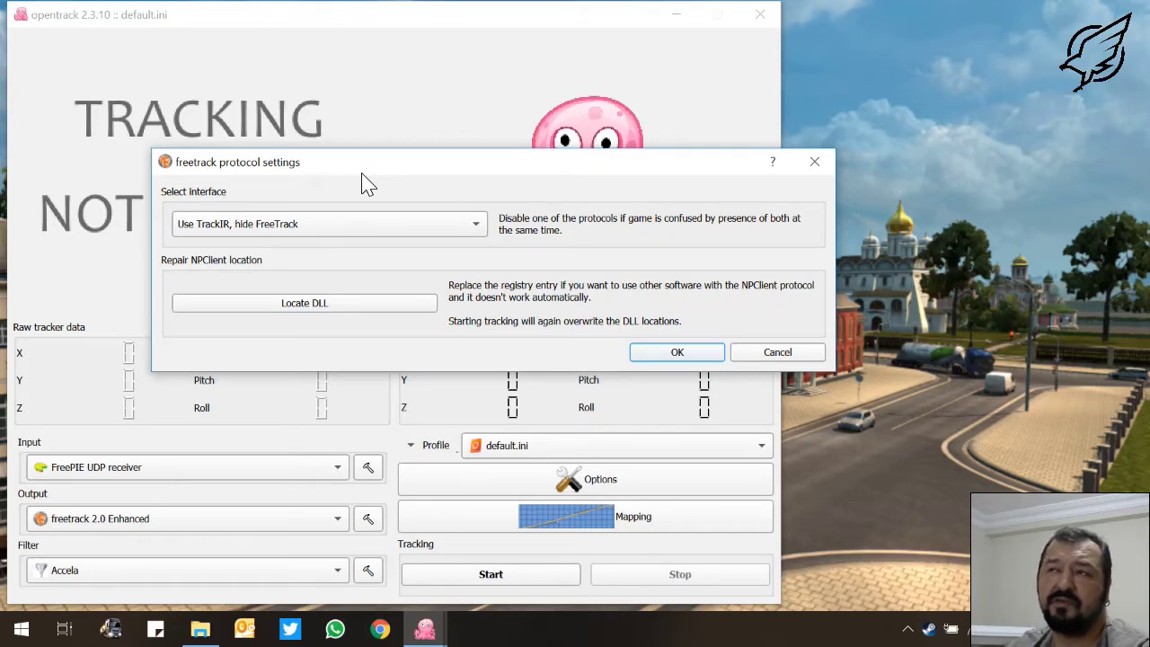
{"action": "left_click_drag", "start_coordinate": [436, 174], "coordinate": [486, 230]}
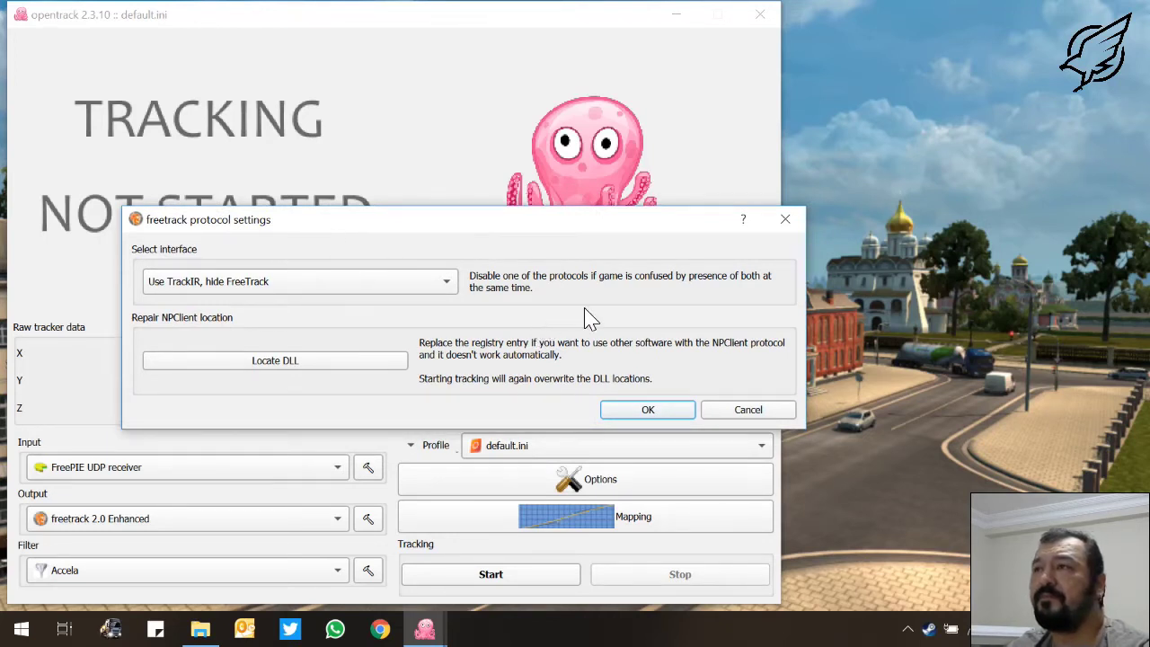
Browse the modules folder for the NPClient DLL, cancel the selection and close the freetrack protocol settings without saving
{"action": "left_click", "coordinate": [305, 363]}
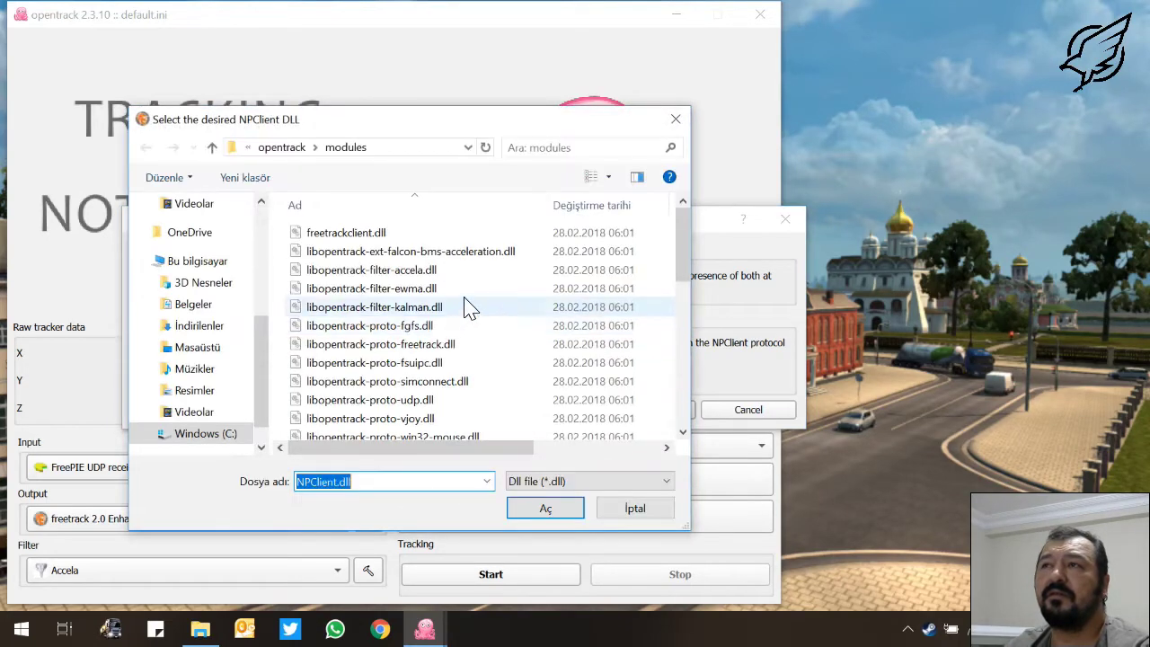
{"action": "left_click_drag", "start_coordinate": [678, 256], "coordinate": [668, 197]}
{"action": "left_click", "coordinate": [630, 510]}
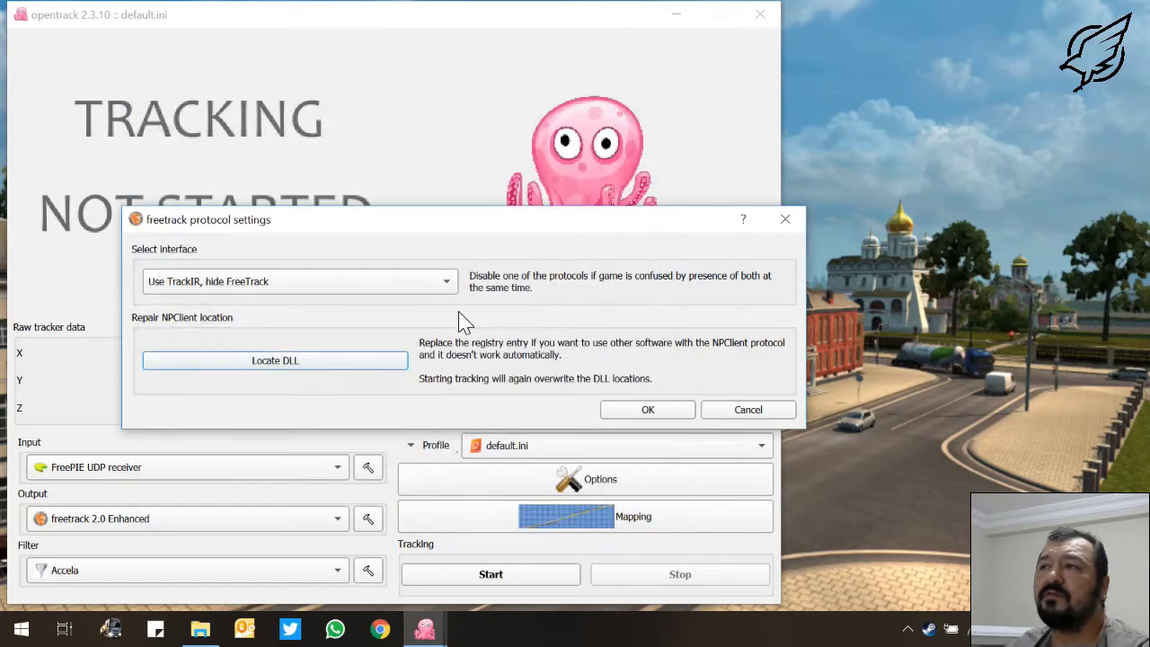
{"action": "left_click_drag", "start_coordinate": [266, 224], "coordinate": [296, 187]}
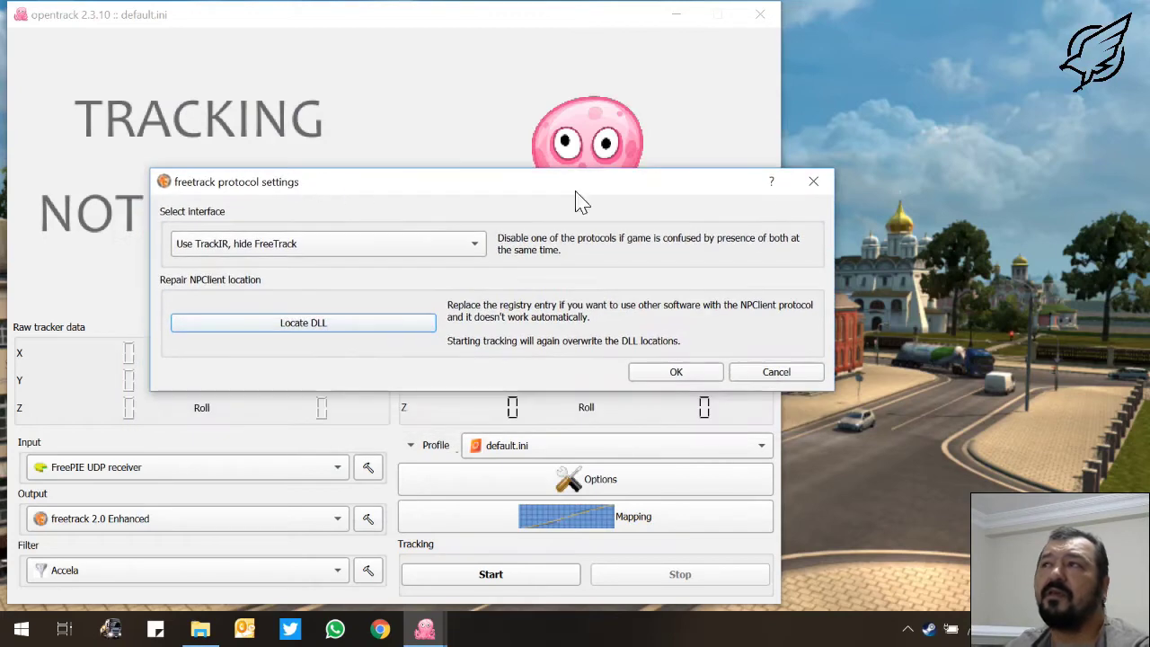
{"action": "left_click", "coordinate": [814, 182]}
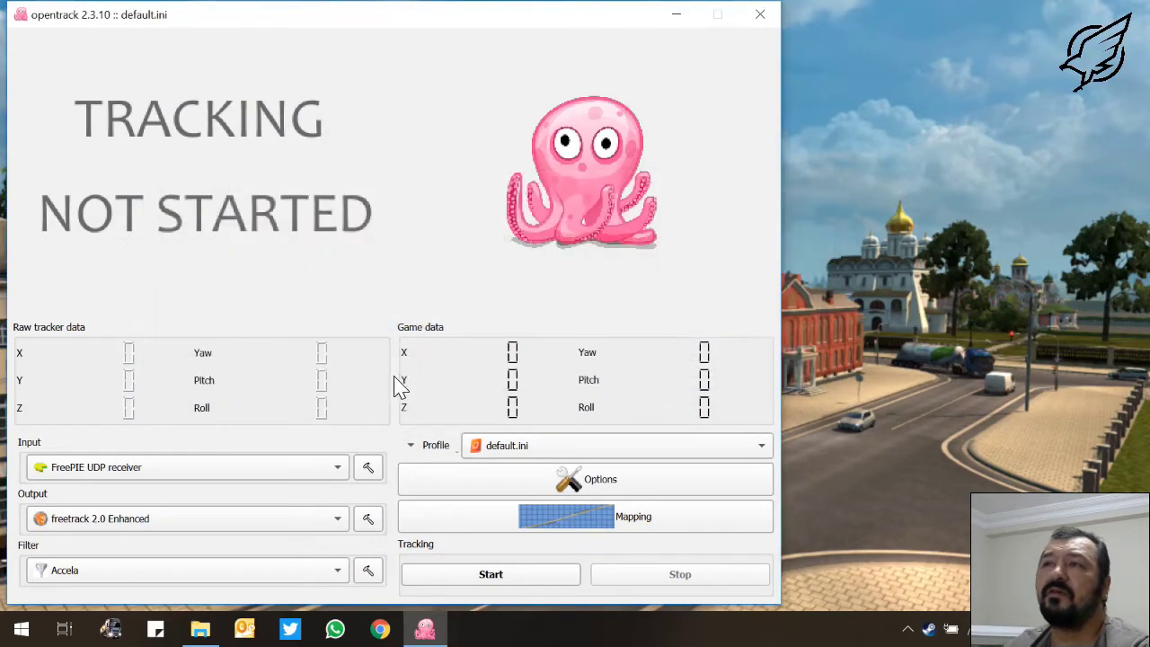
Accept the FreePIE tracker settings and save the freetrack output interface as "Use TrackIR, hide FreeTrack"
{"action": "left_click", "coordinate": [367, 469]}
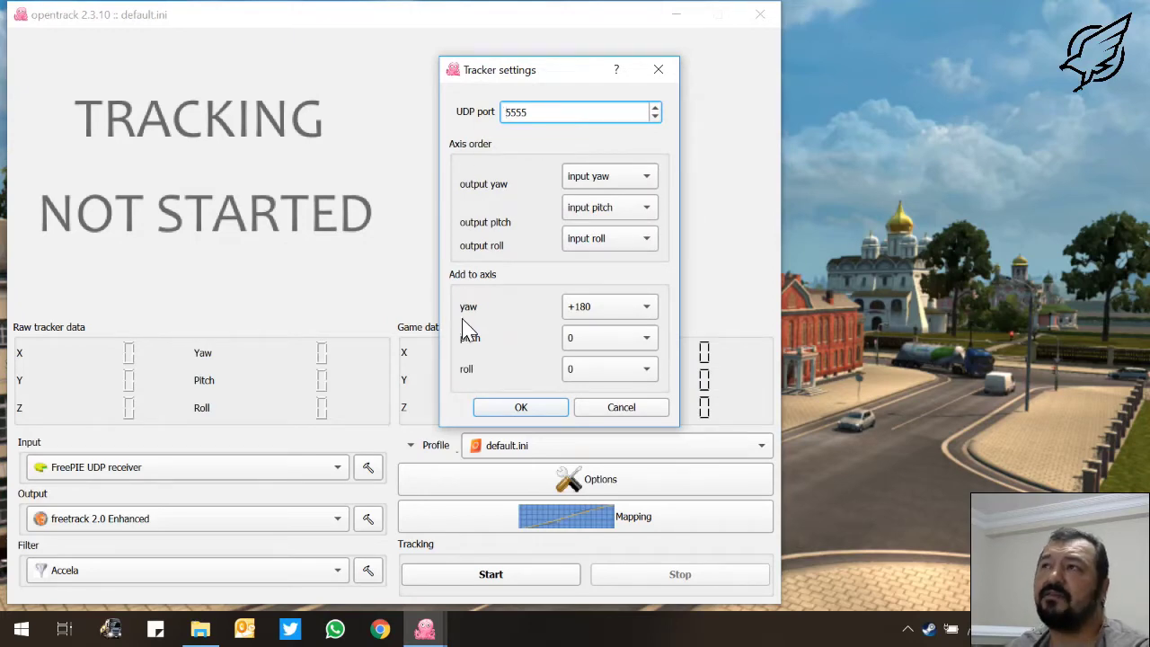
{"action": "left_click", "coordinate": [508, 409]}
{"action": "left_click", "coordinate": [368, 520]}
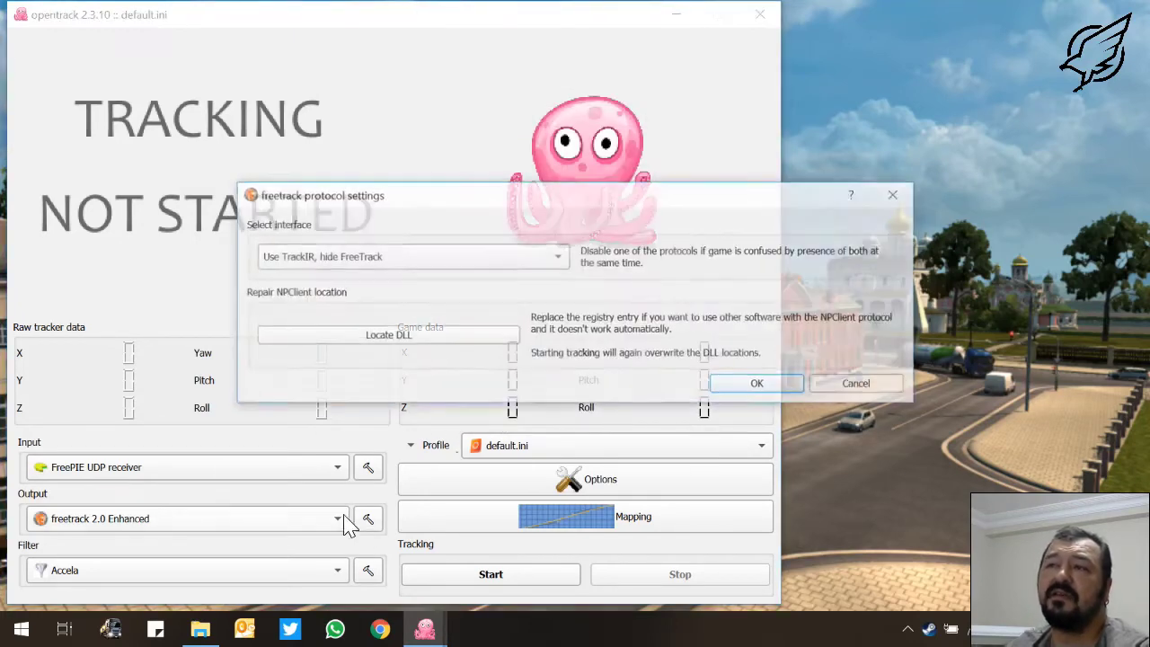
{"action": "left_click", "coordinate": [342, 257]}
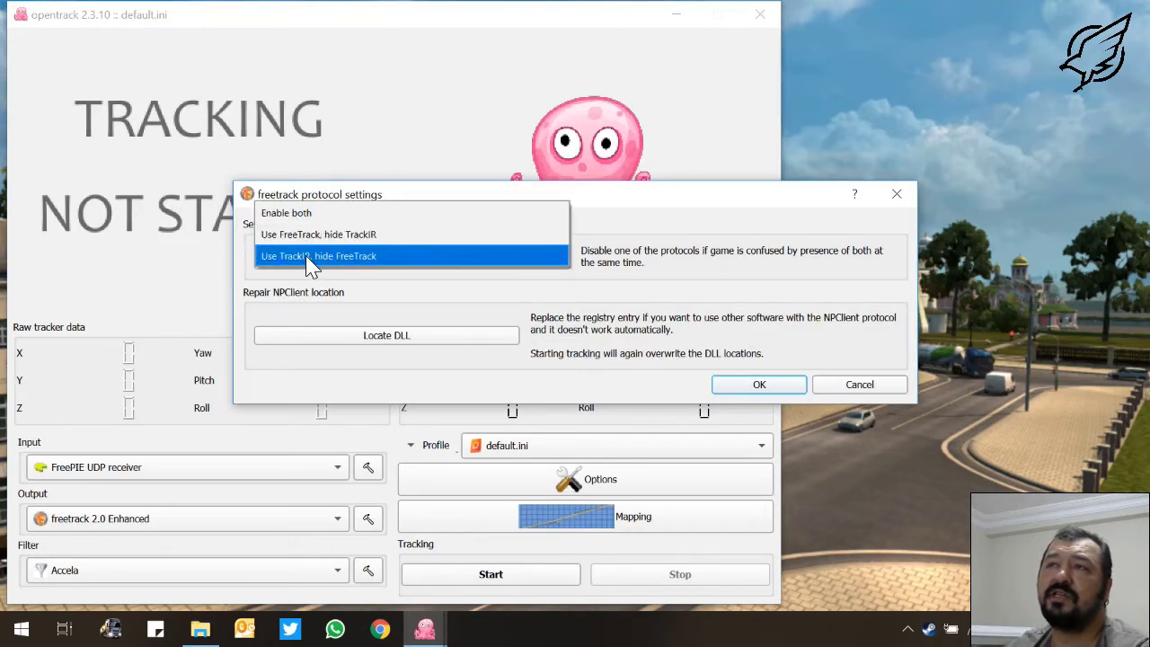
{"action": "left_click", "coordinate": [402, 258]}
{"action": "left_click", "coordinate": [761, 384]}
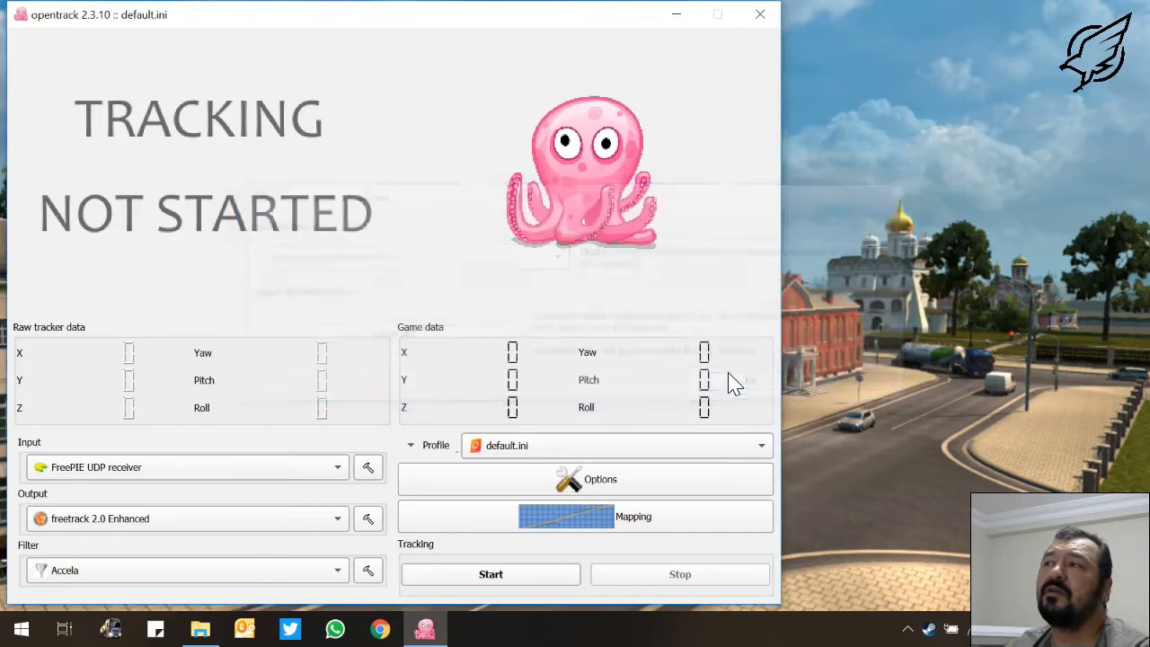
Open the opentrack options at the global shortcuts and tray settings, and check the hidden system tray icons
{"action": "left_click", "coordinate": [606, 485]}
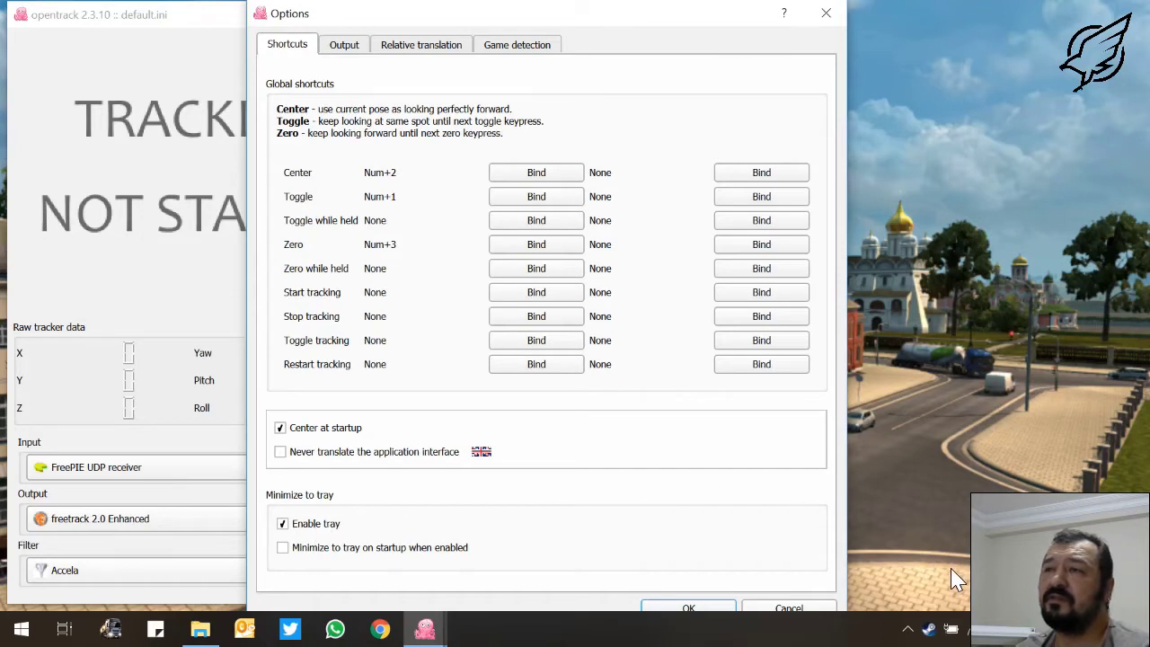
{"action": "left_click", "coordinate": [908, 629]}
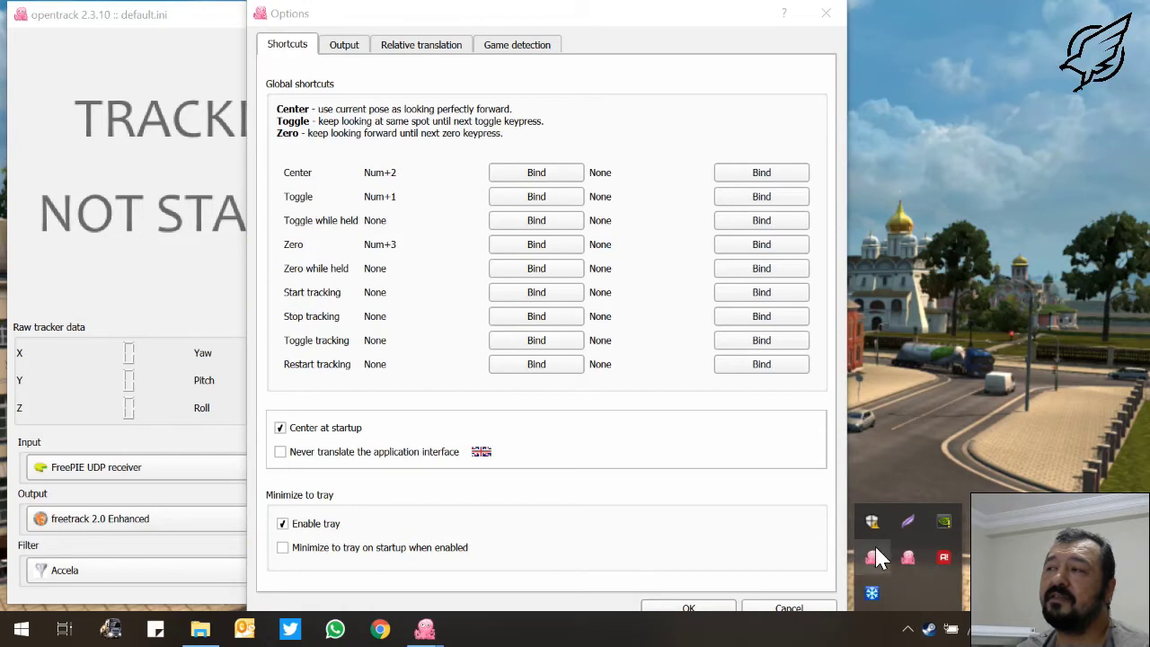
{"action": "left_click", "coordinate": [907, 629]}
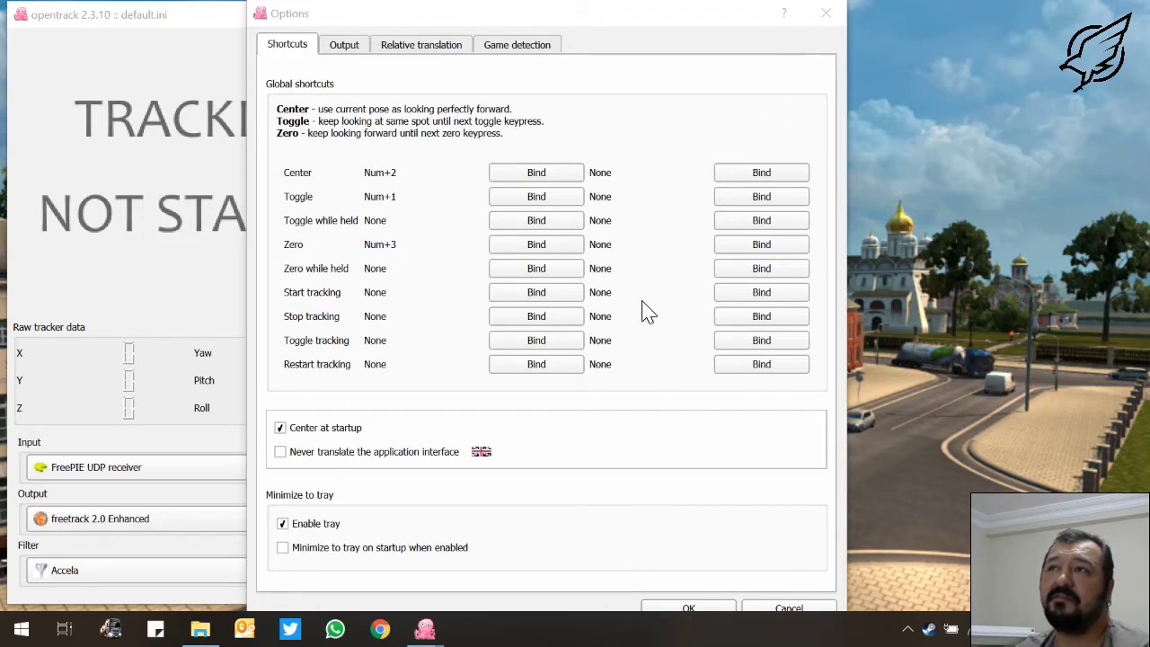
Examine the output axis remapping, including the source choices for Yaw and Pitch and the Invert setting for Roll
{"action": "left_click", "coordinate": [346, 47]}
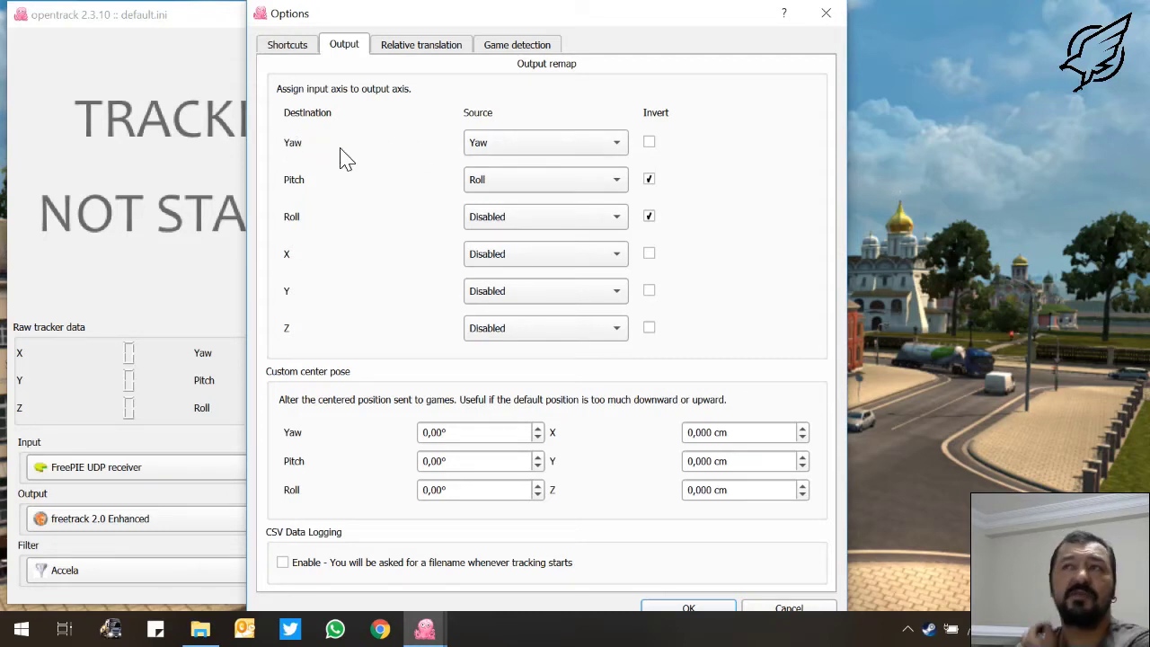
{"action": "left_click", "coordinate": [479, 151]}
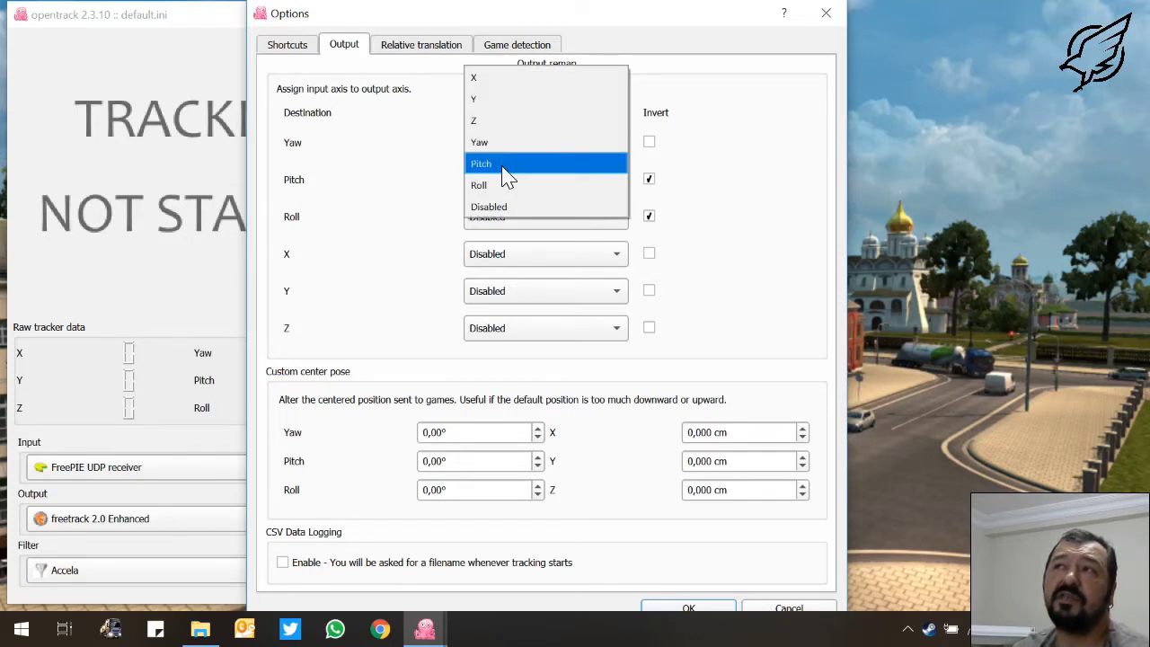
{"action": "left_click", "coordinate": [364, 151]}
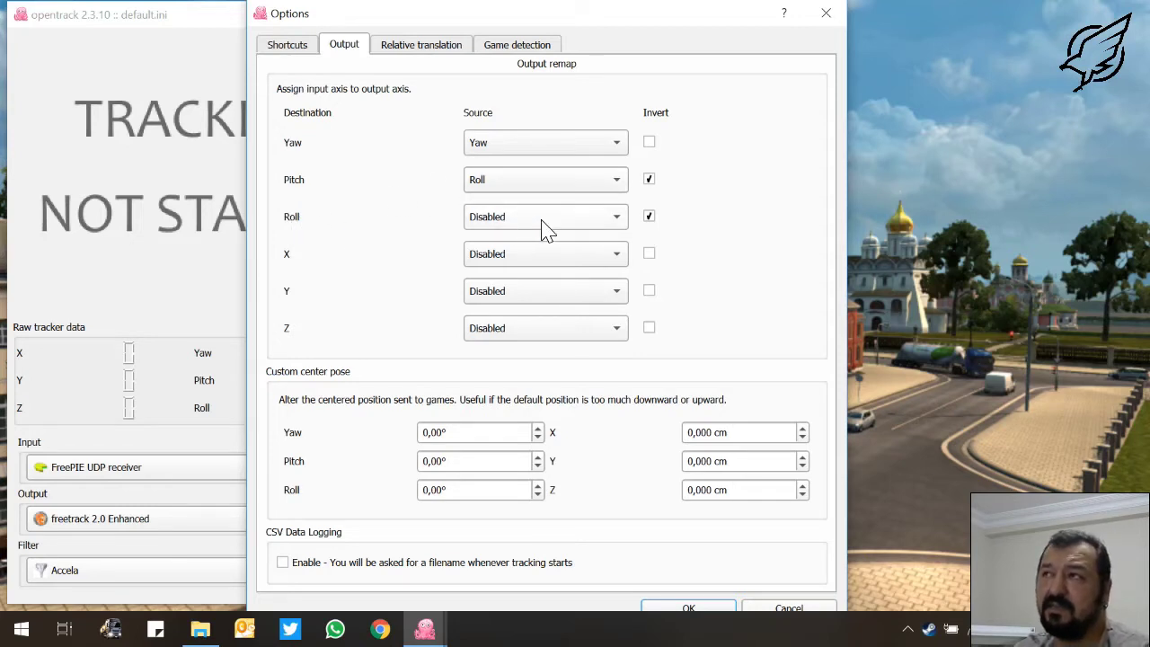
{"action": "left_click", "coordinate": [649, 215]}
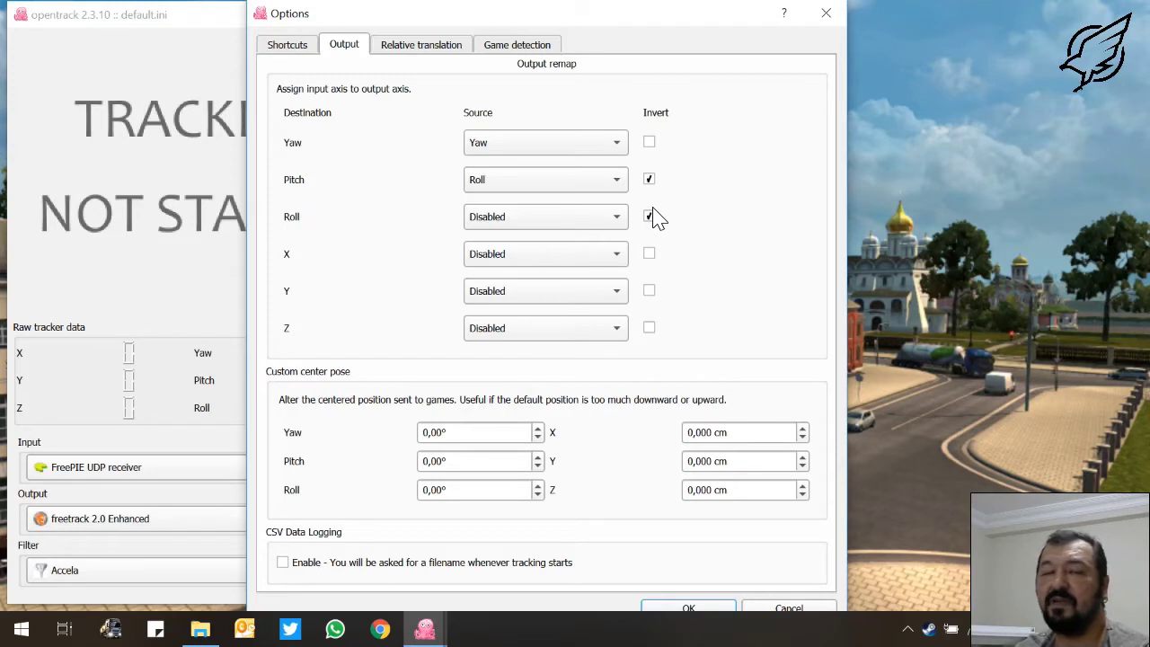
{"action": "left_click", "coordinate": [649, 219]}
{"action": "left_click", "coordinate": [650, 218]}
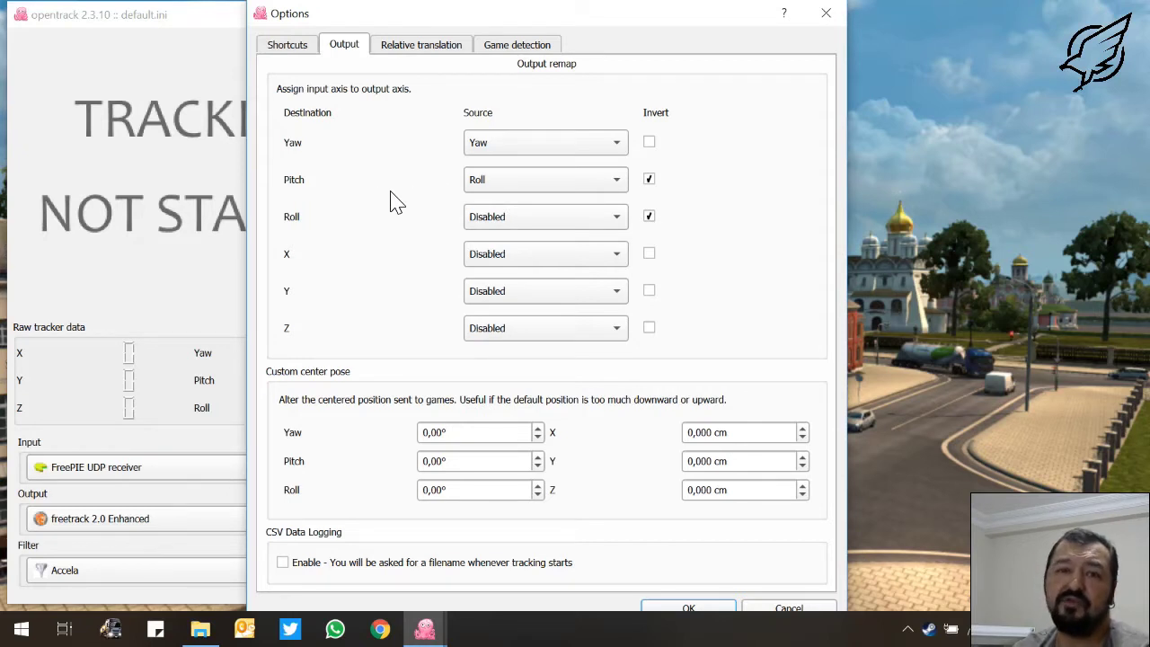
{"action": "left_click", "coordinate": [553, 185]}
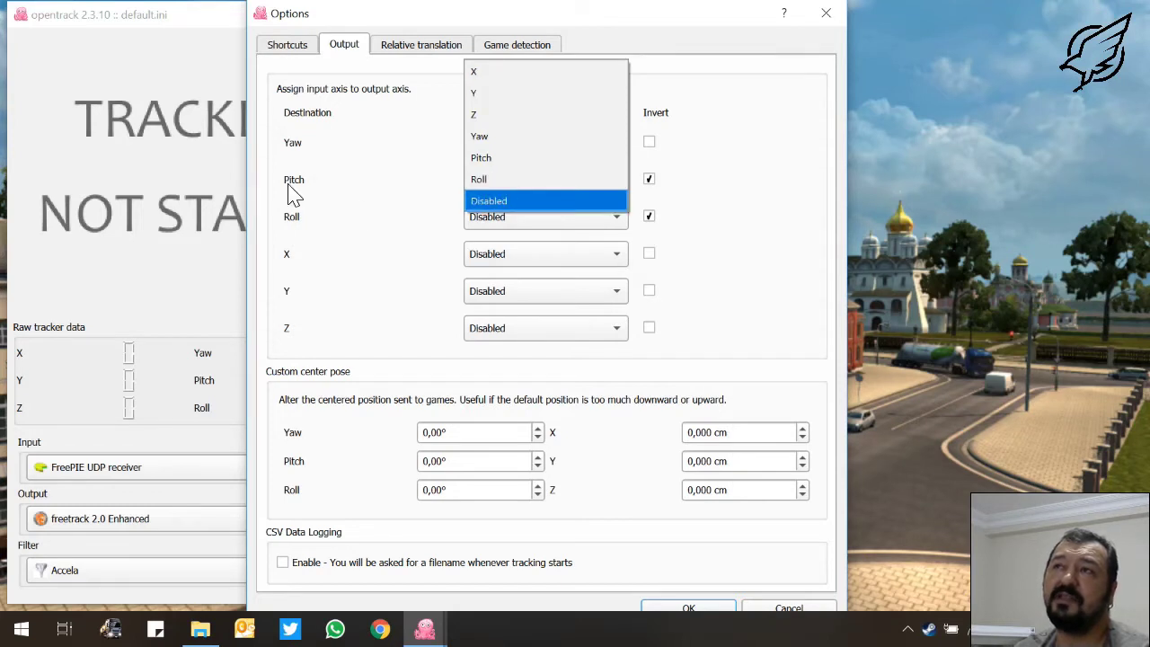
{"action": "left_click", "coordinate": [410, 221]}
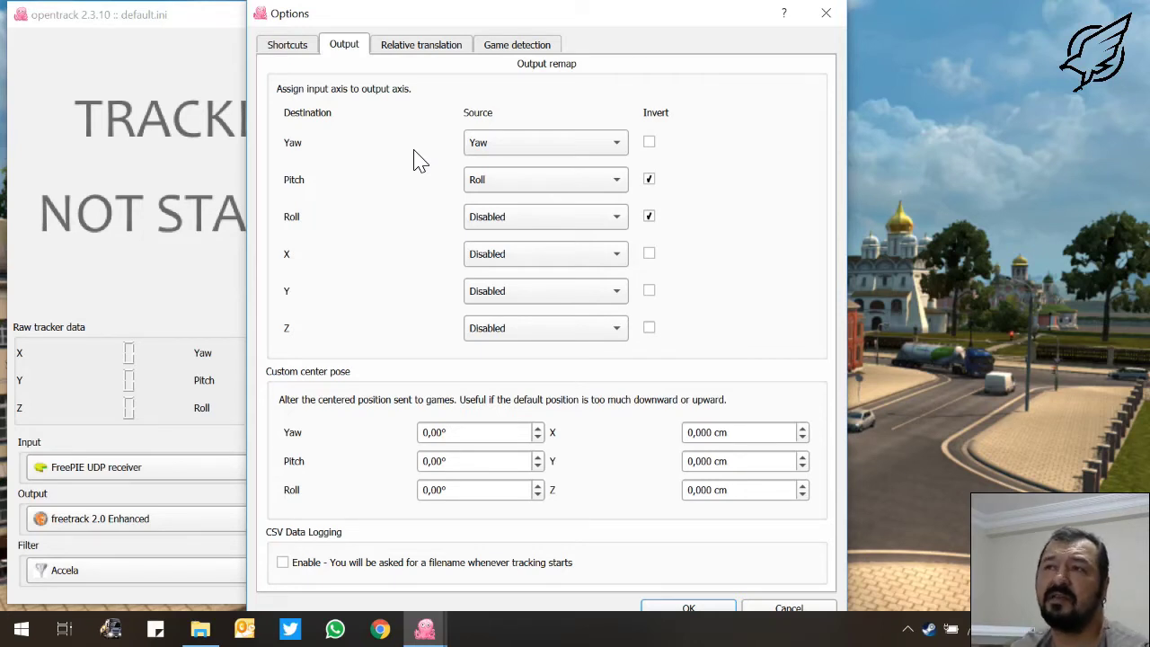
Review the relative translation and game detection options, and accept the options dialog
{"action": "left_click", "coordinate": [433, 45]}
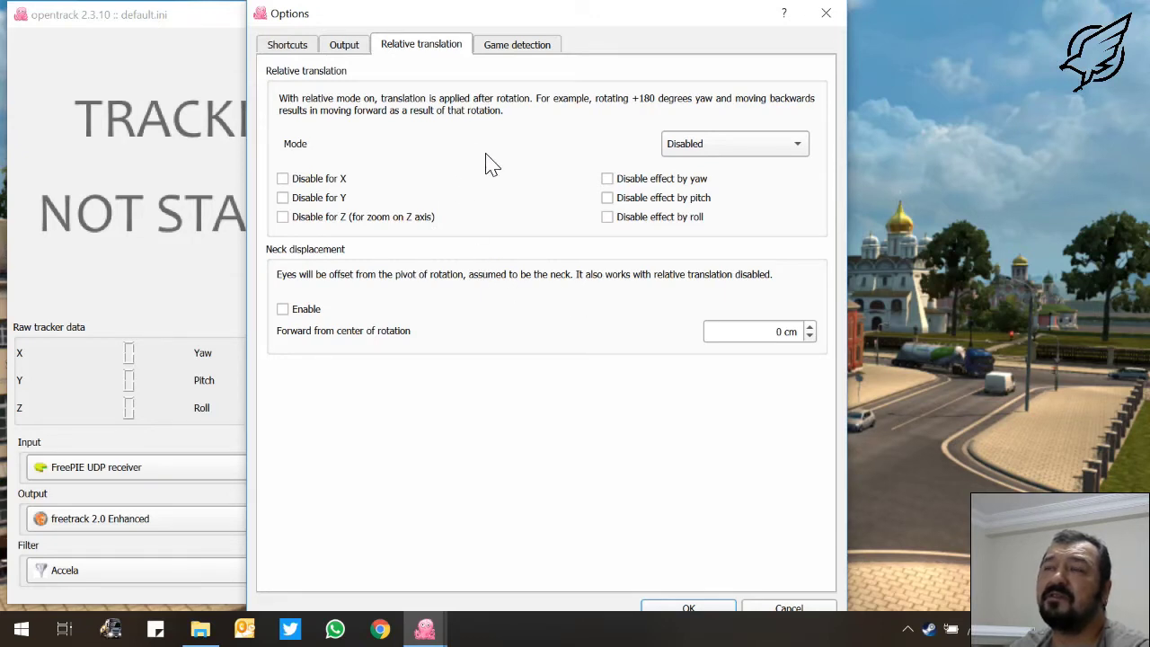
{"action": "left_click", "coordinate": [516, 47]}
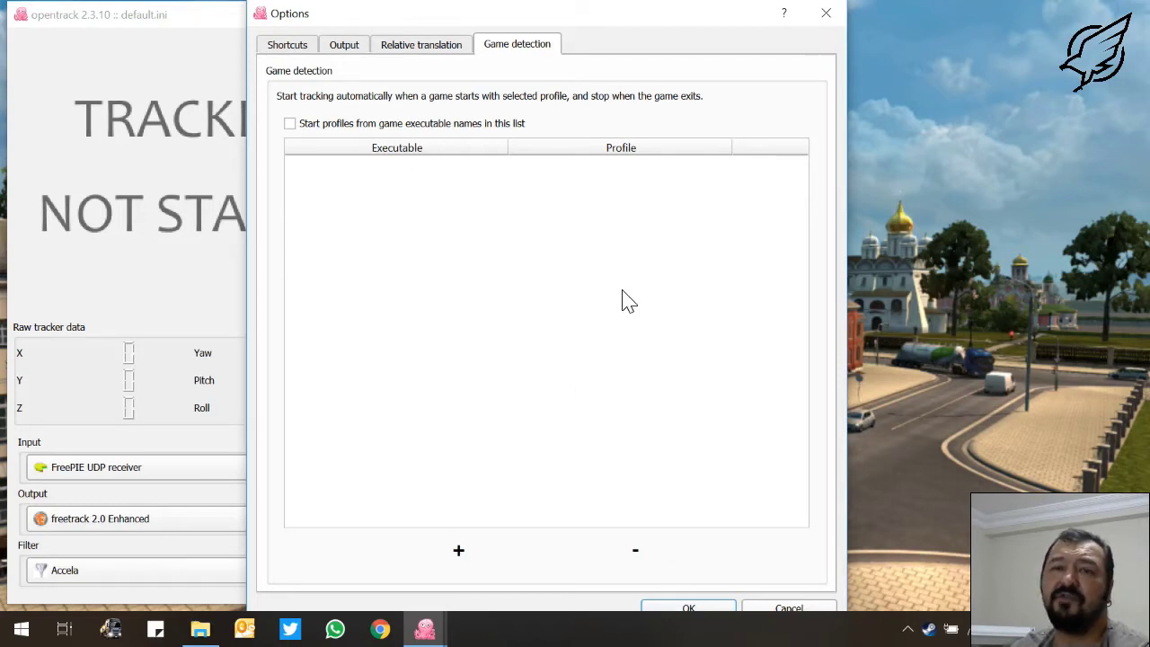
{"action": "left_click", "coordinate": [420, 45]}
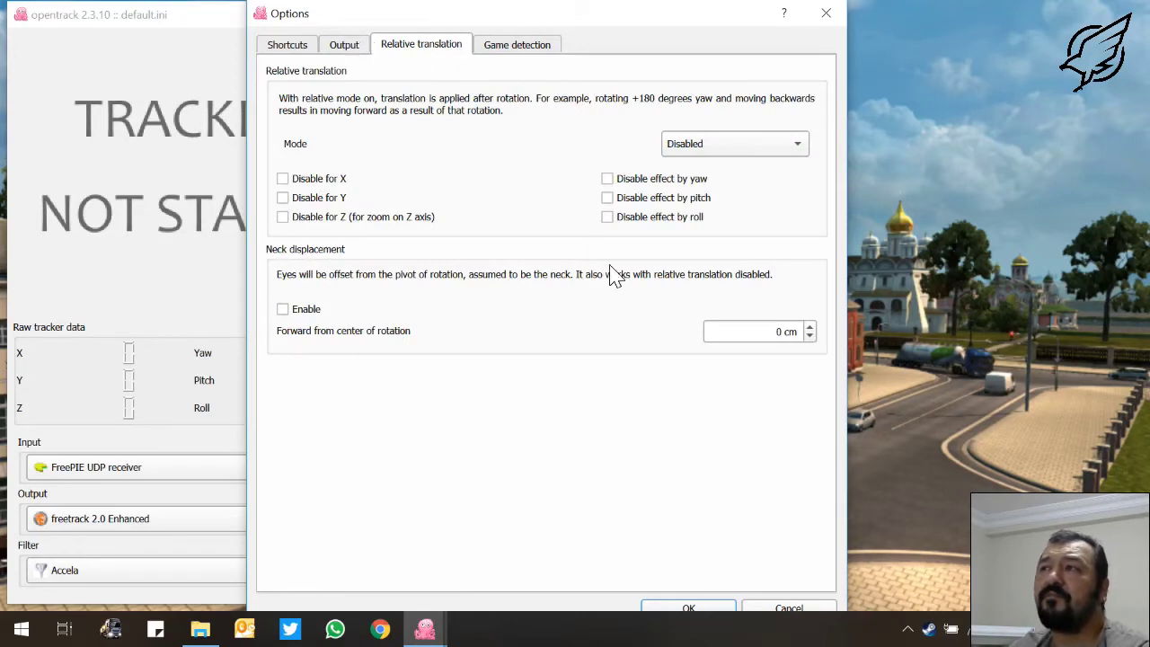
{"action": "left_click", "coordinate": [681, 611]}
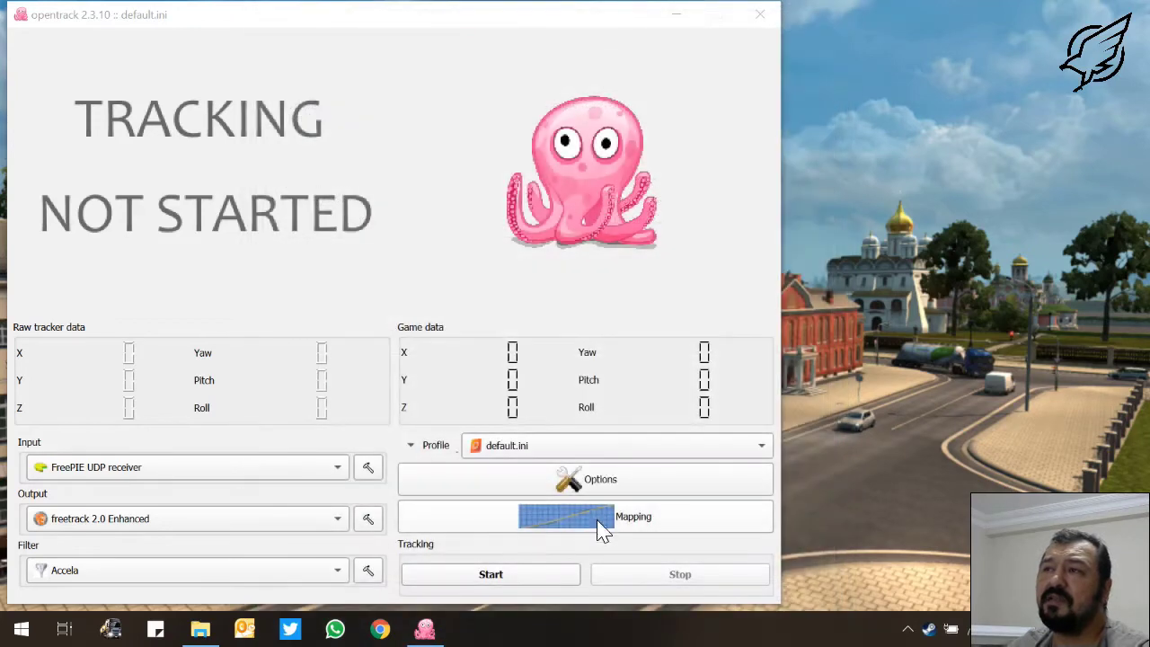
Examine the Yaw, Pitch and Roll mapping curves with their maximum input and output settings, and close the mapping properties
{"action": "left_click", "coordinate": [564, 519]}
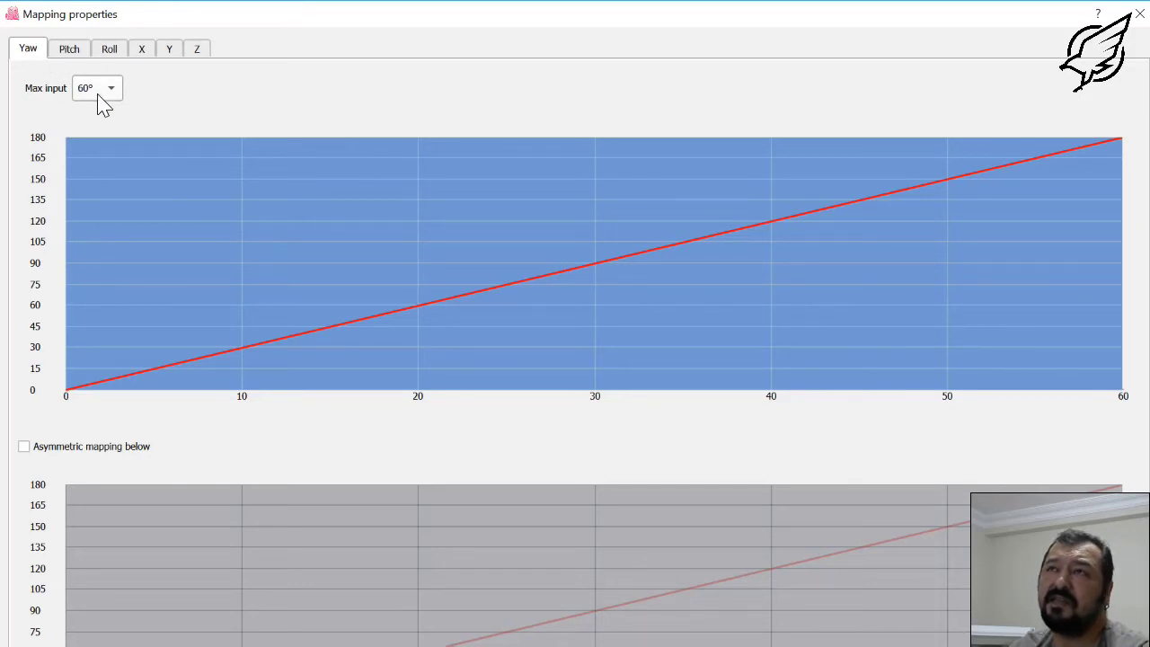
{"action": "left_click", "coordinate": [66, 51]}
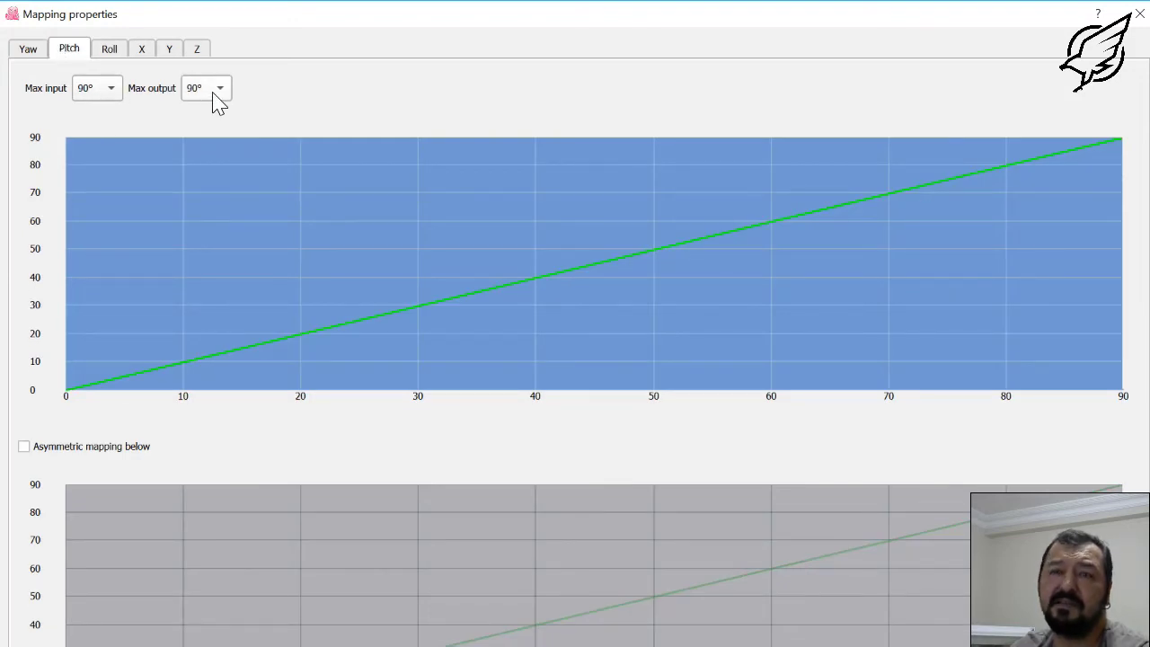
{"action": "left_click", "coordinate": [109, 51]}
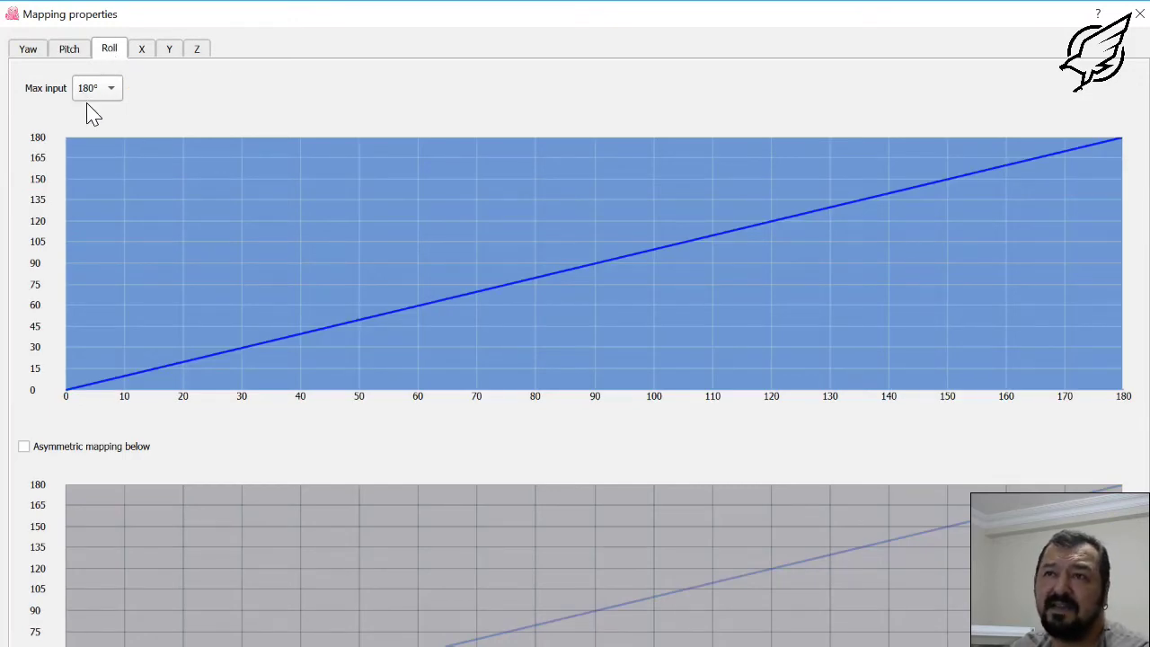
{"action": "left_click", "coordinate": [66, 52]}
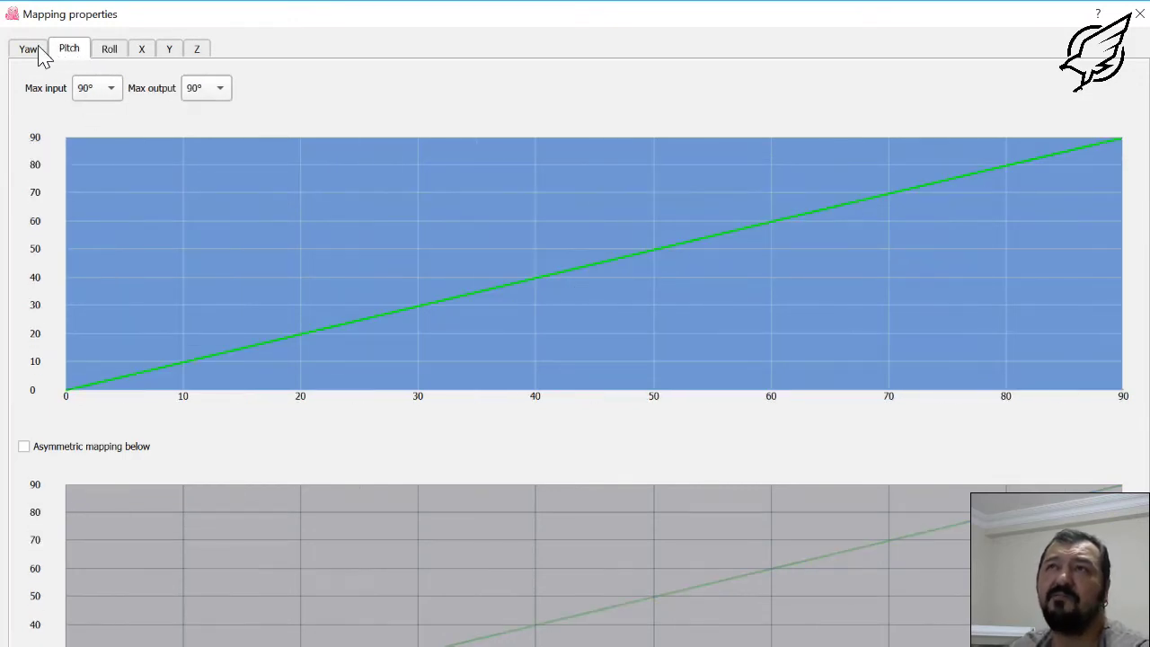
{"action": "left_click", "coordinate": [38, 52]}
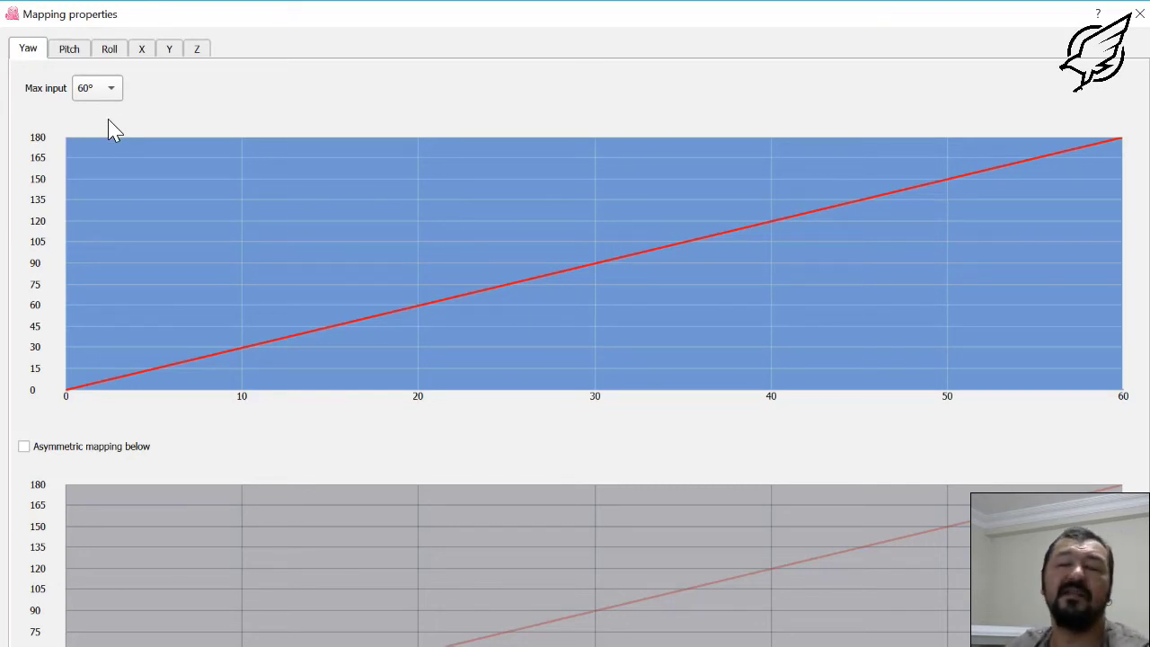
{"action": "left_click", "coordinate": [69, 48]}
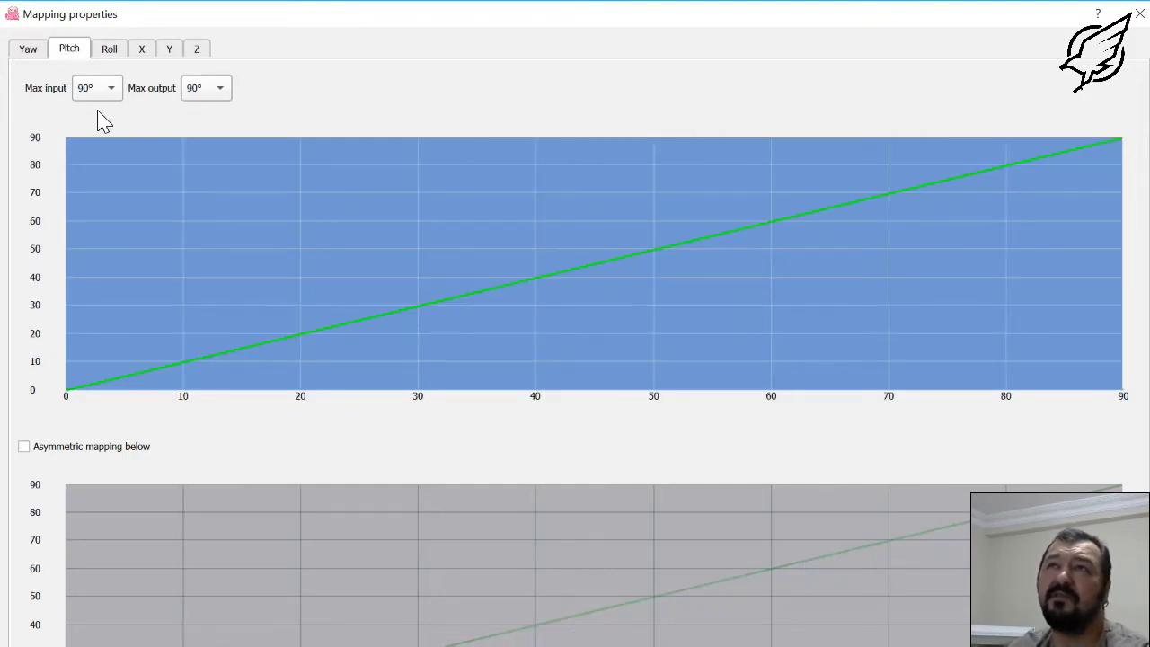
{"action": "left_click", "coordinate": [102, 45]}
{"action": "left_click", "coordinate": [74, 47]}
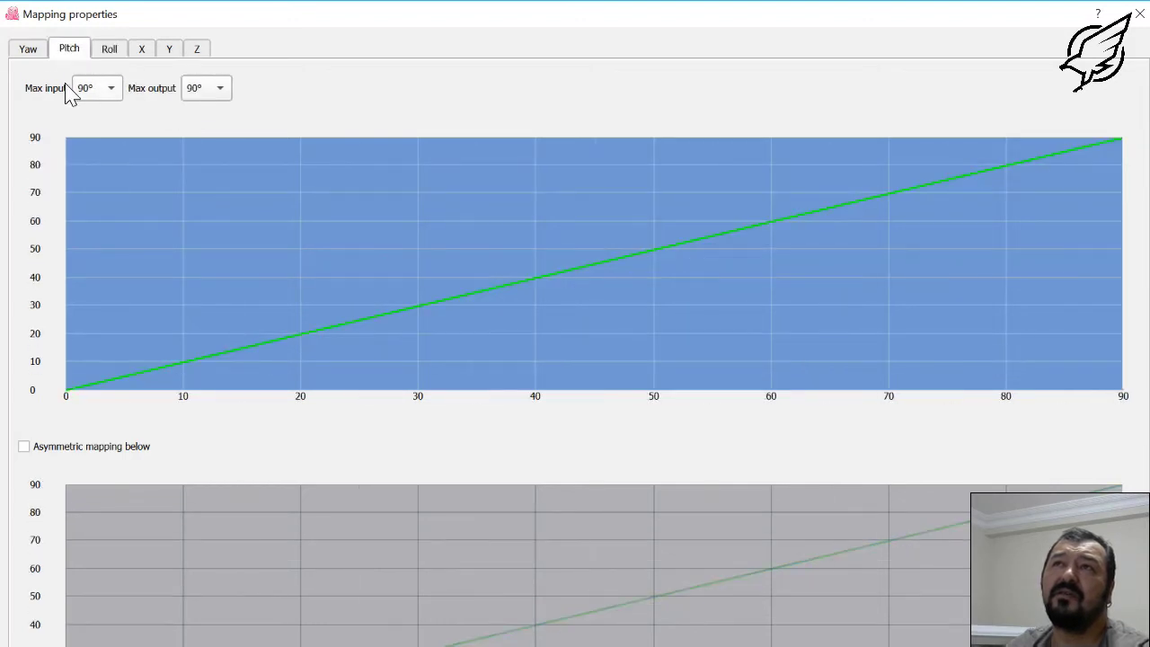
{"action": "left_click", "coordinate": [106, 51]}
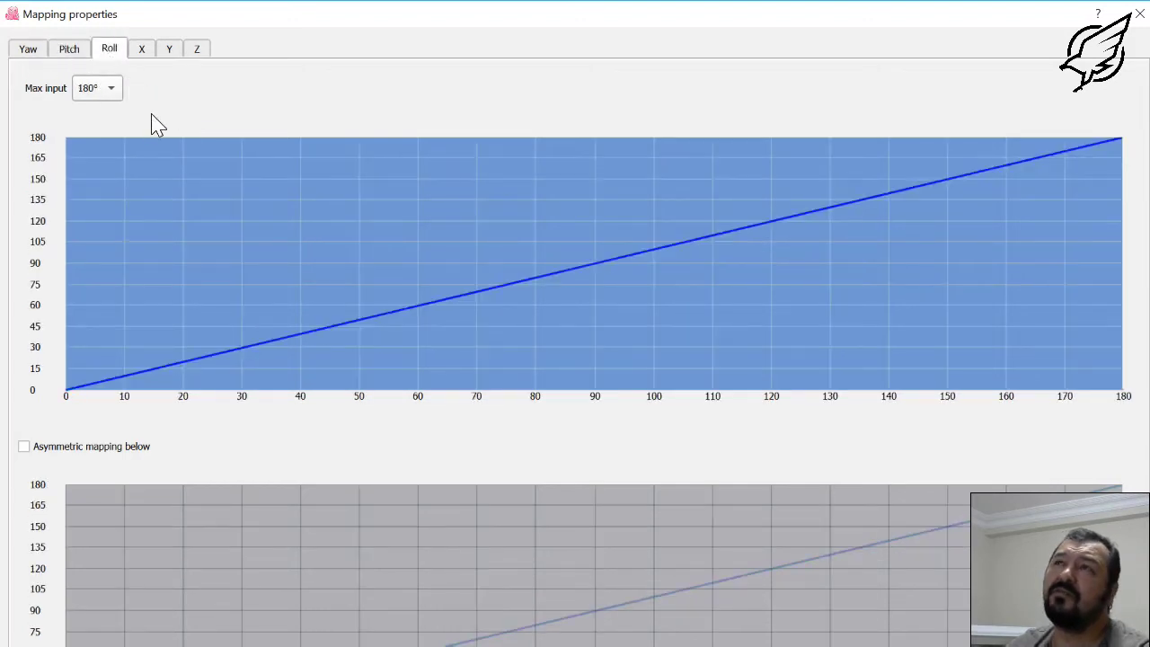
{"action": "left_click", "coordinate": [72, 49]}
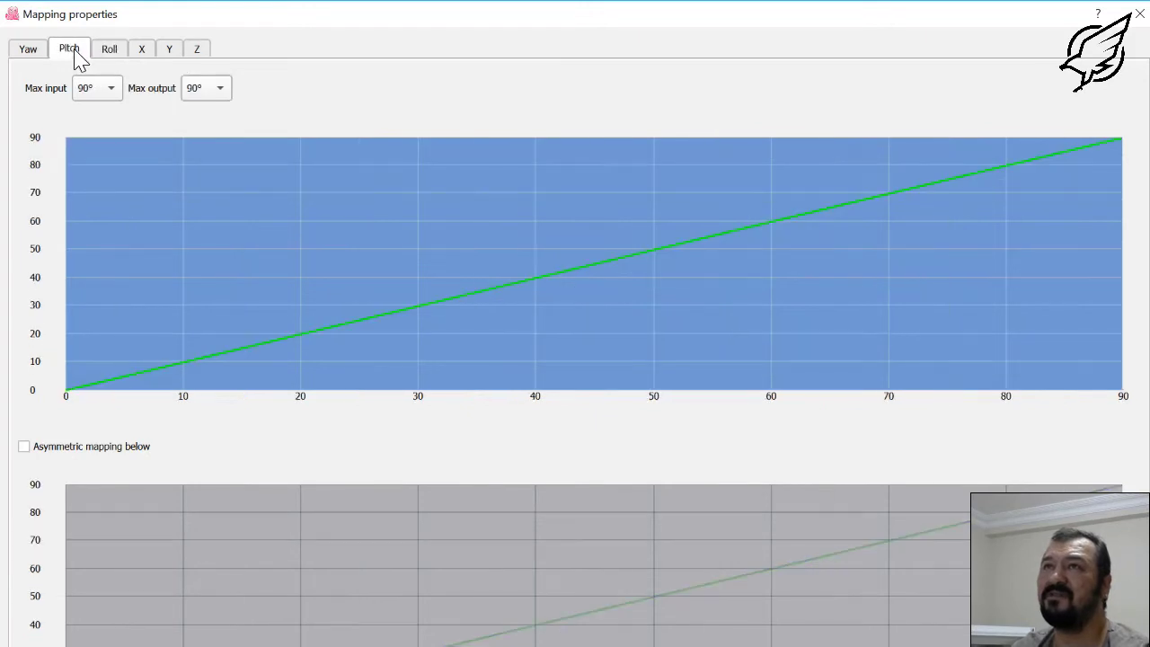
{"action": "left_click", "coordinate": [27, 52]}
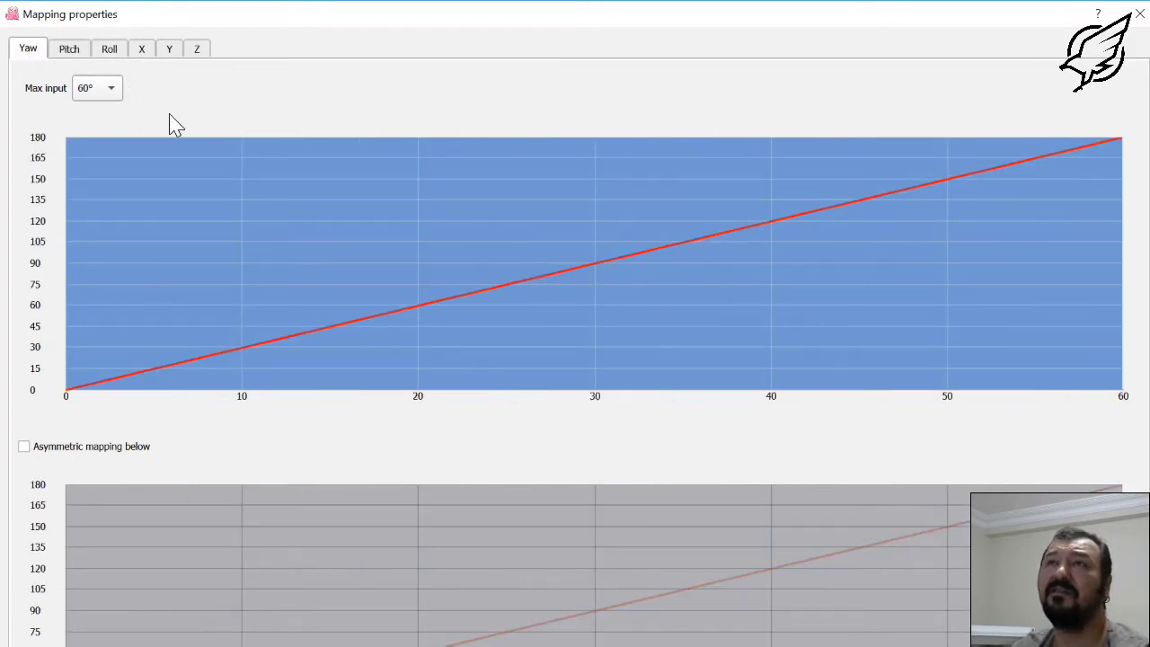
{"action": "left_click", "coordinate": [1139, 14]}
{"action": "left_click_drag", "start_coordinate": [446, 16], "coordinate": [460, 22]}
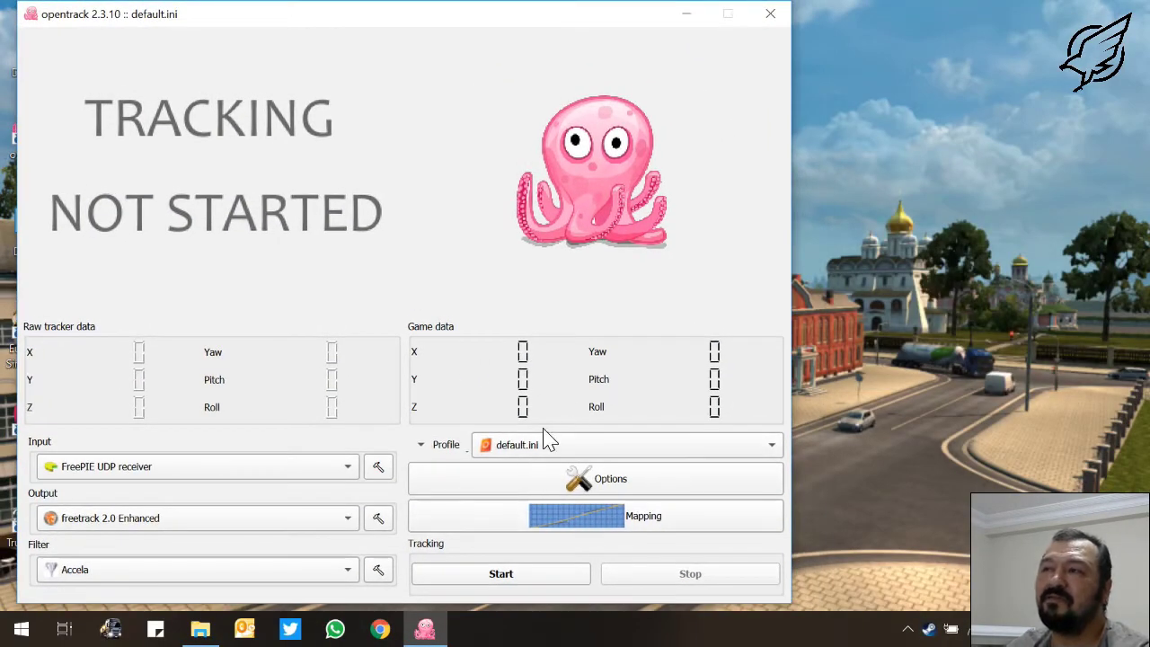